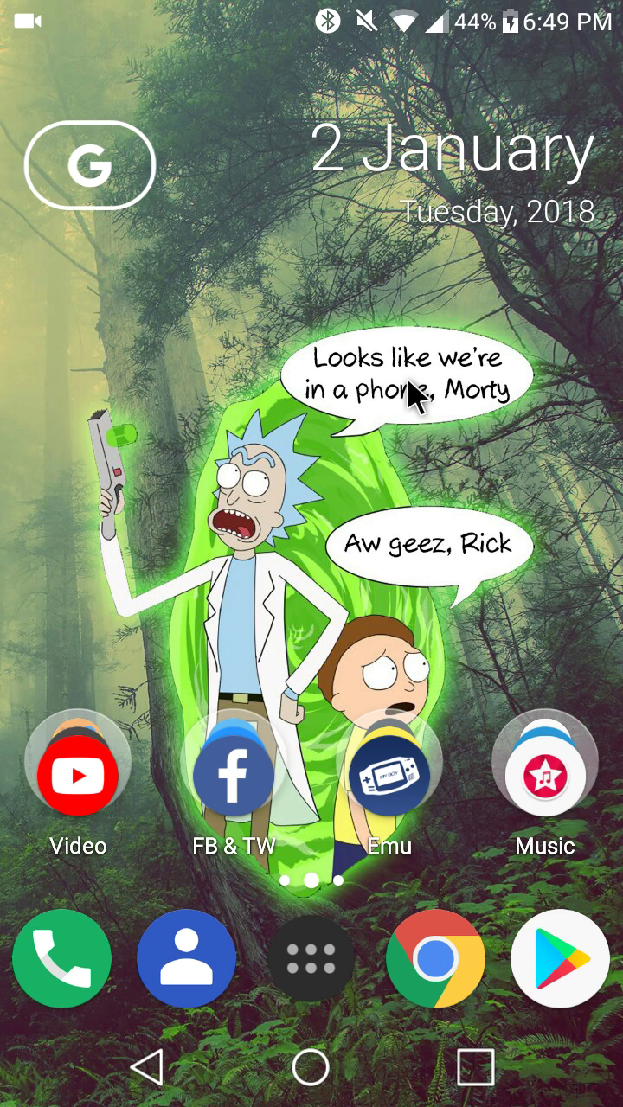
Switch to YouTube and open the romhacking.net patch download link from the video description in Chrome
left_click(451, 1079)
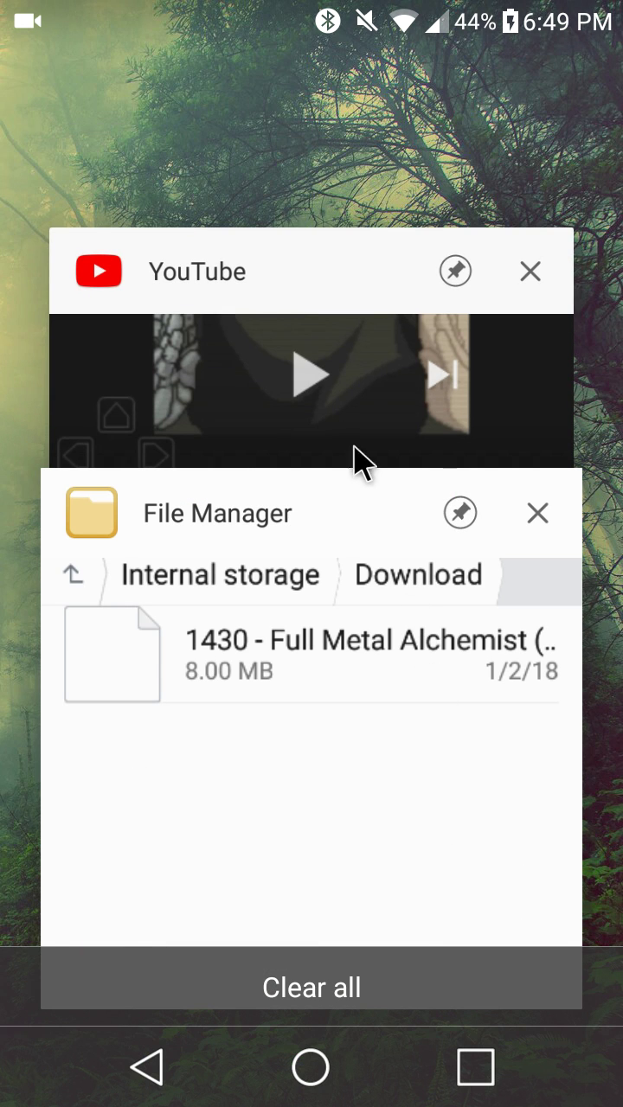
left_click(271, 288)
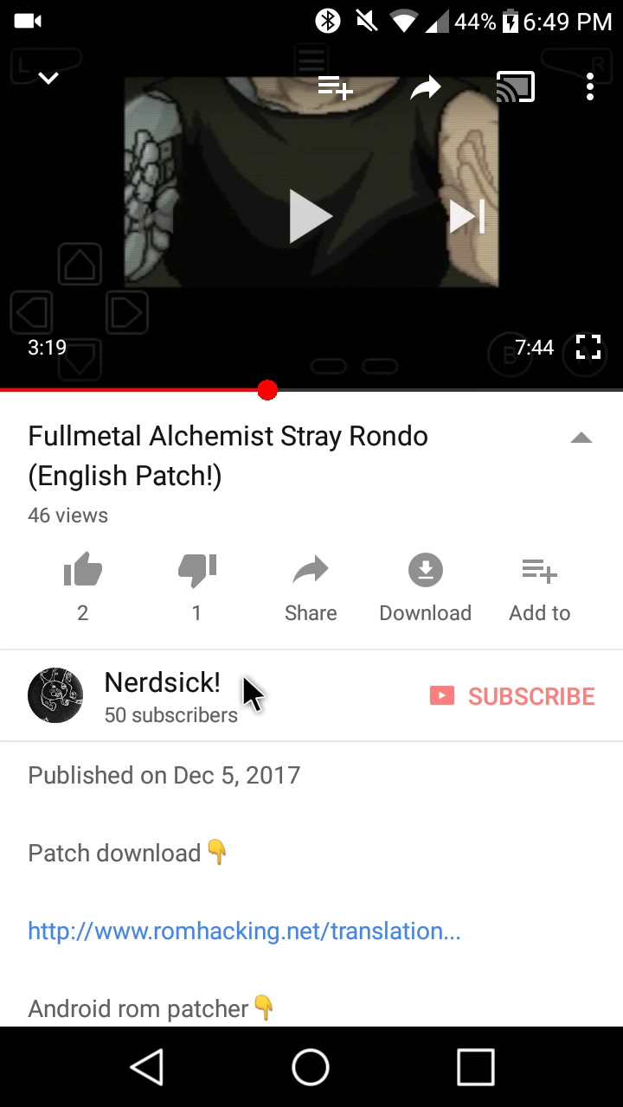
scroll(291, 762, "down", 5)
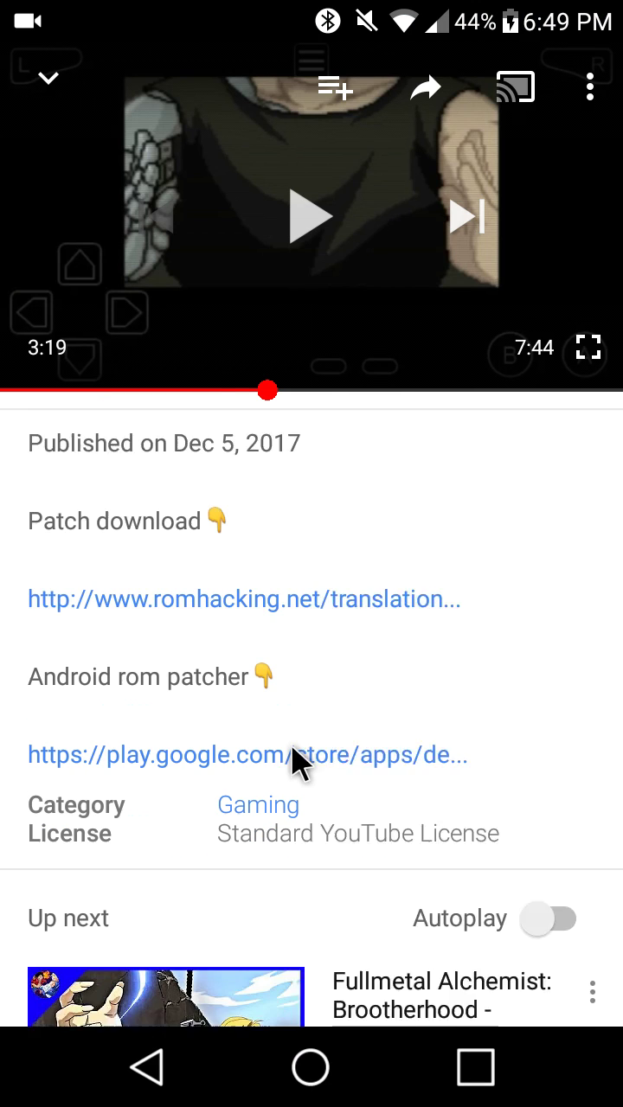
scroll(177, 636, "up", 1)
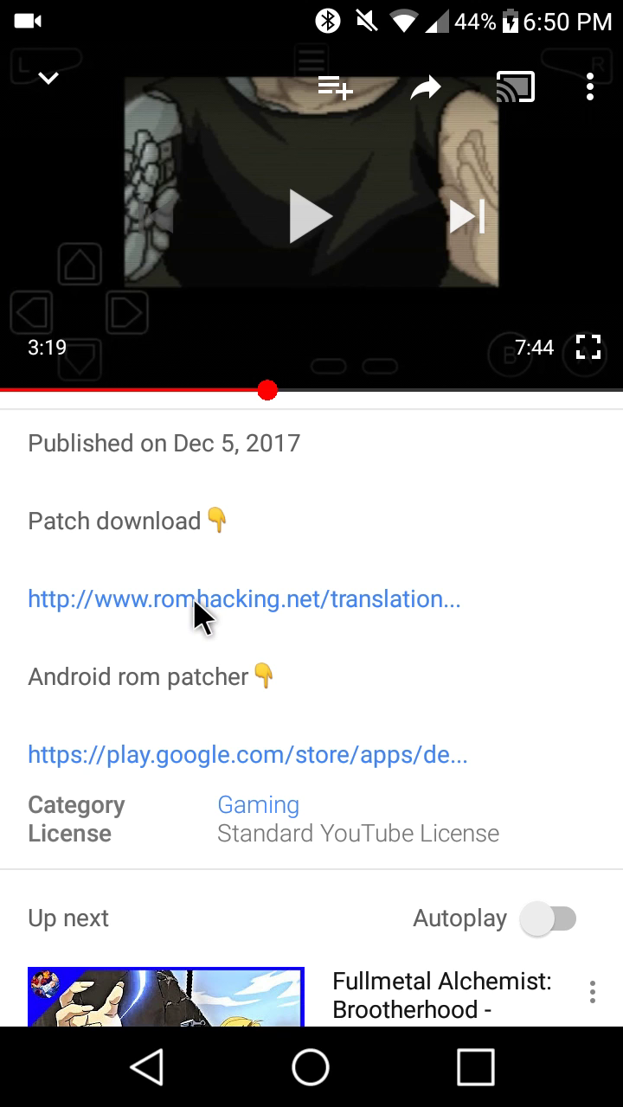
scroll(193, 597, "up", 3)
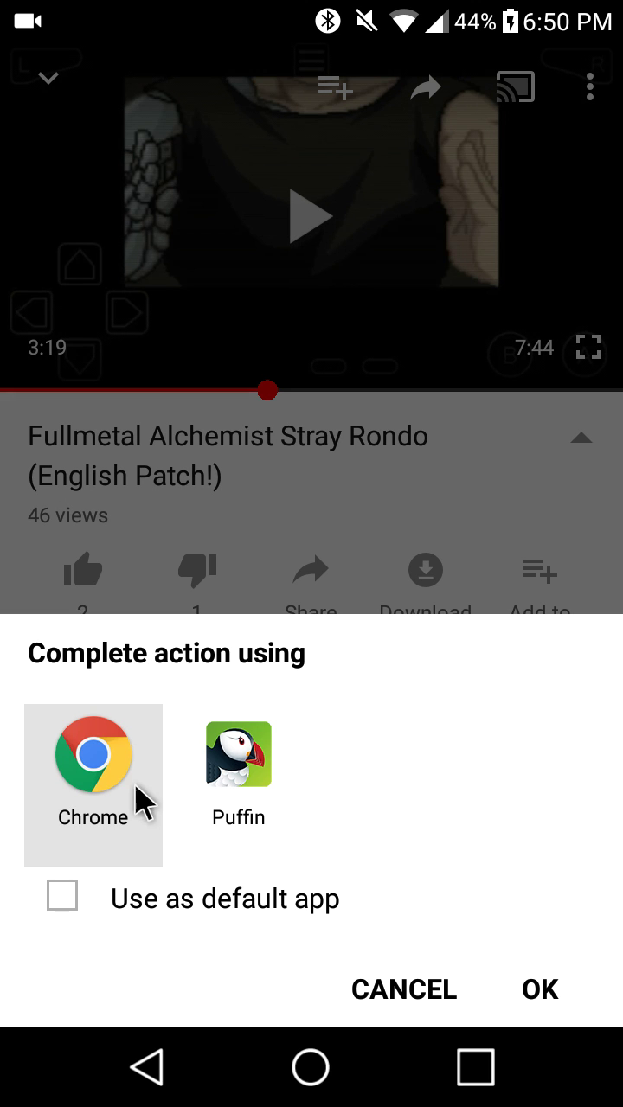
left_click(74, 758)
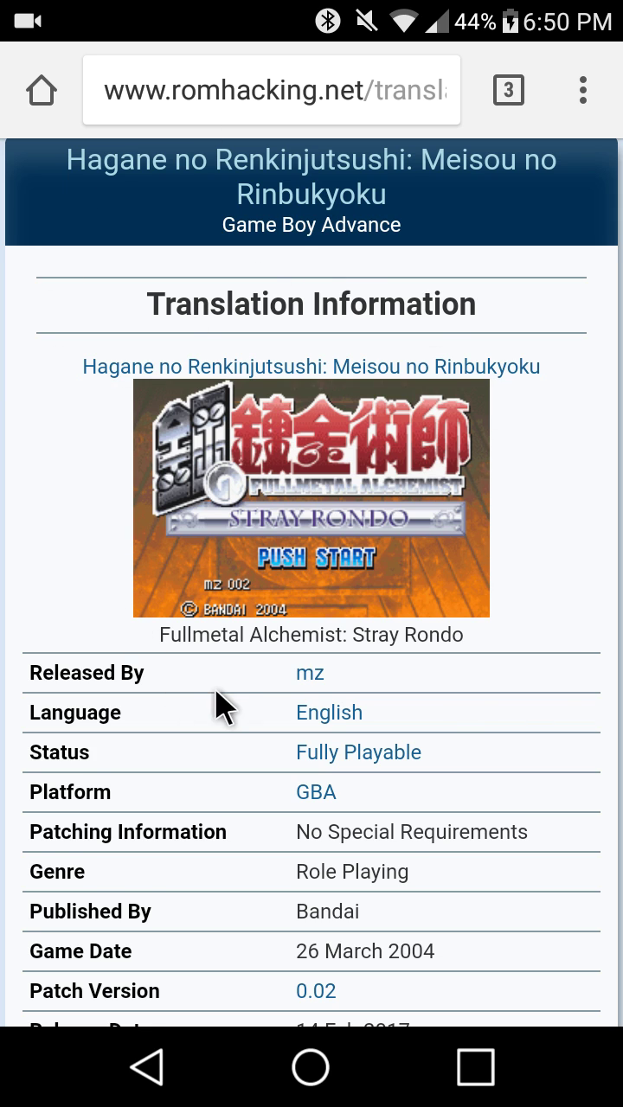
Open the Download link in the Links section of the Fullmetal Alchemist: Stray Rondo translation page
scroll(225, 698, "down", 6)
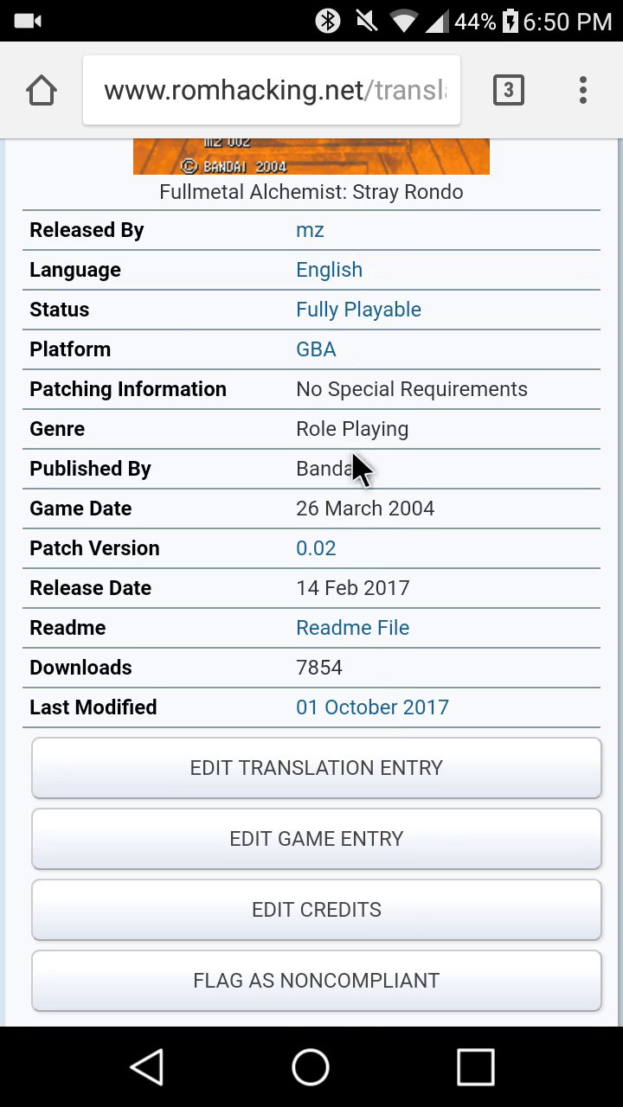
scroll(351, 502, "up", 5)
scroll(350, 497, "down", 15)
scroll(350, 497, "up", 15)
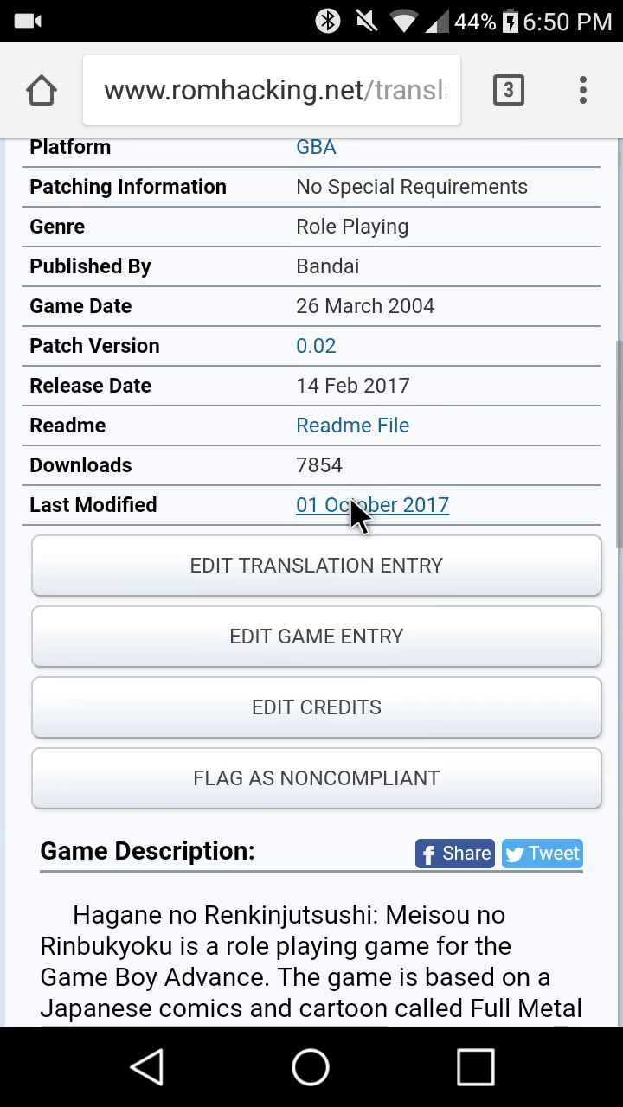
scroll(297, 211, "down", 9)
scroll(297, 210, "down", 5)
scroll(297, 372, "down", 2)
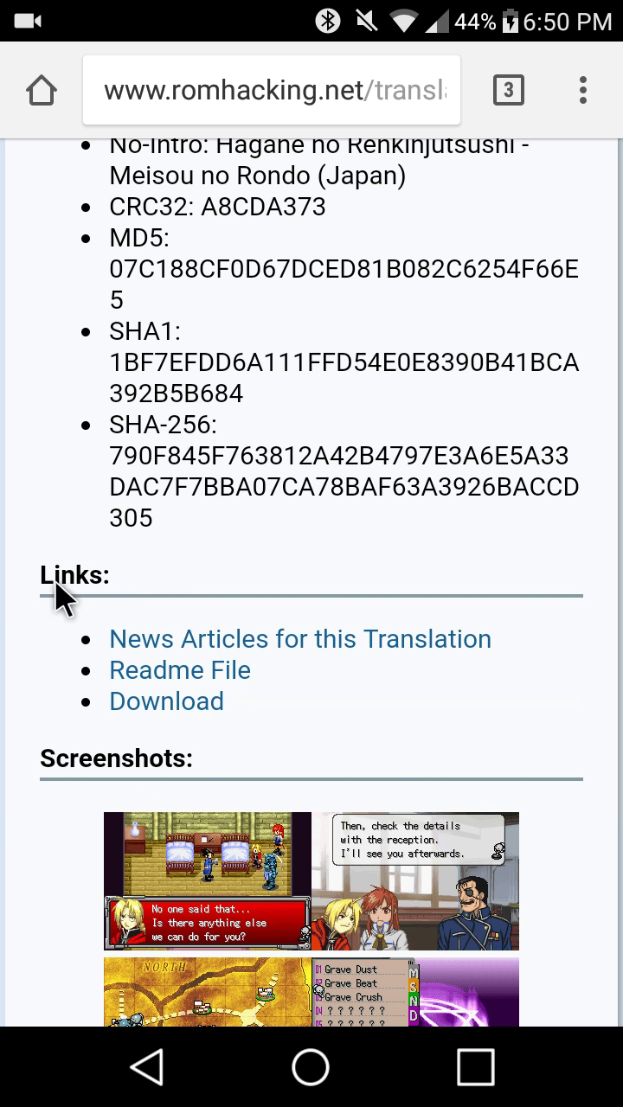
left_click(164, 702)
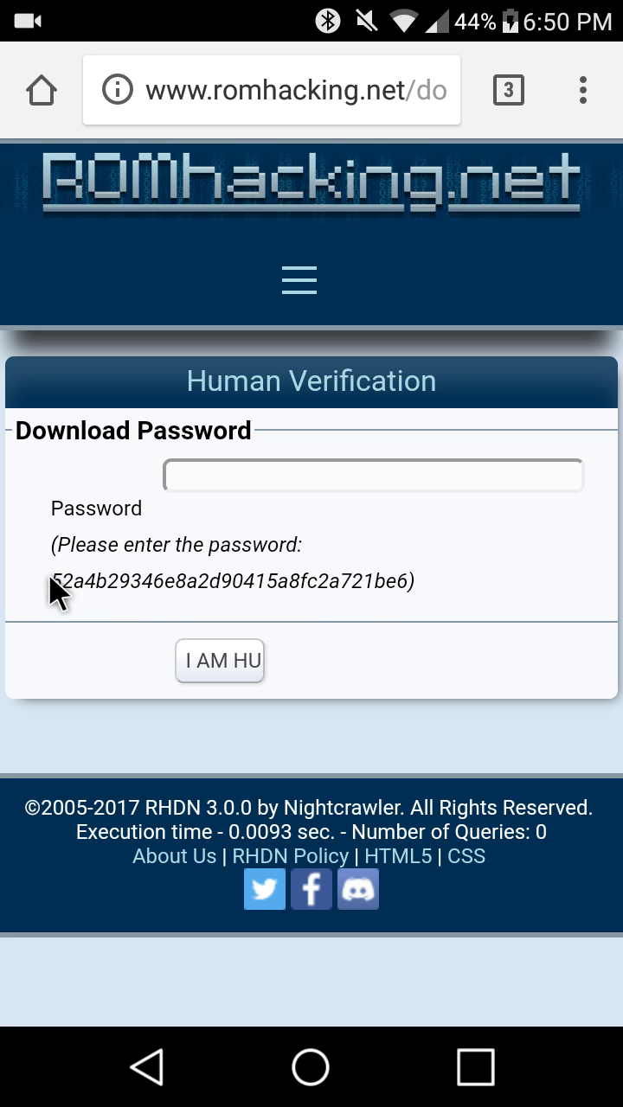
left_click_drag(49, 581, 409, 581)
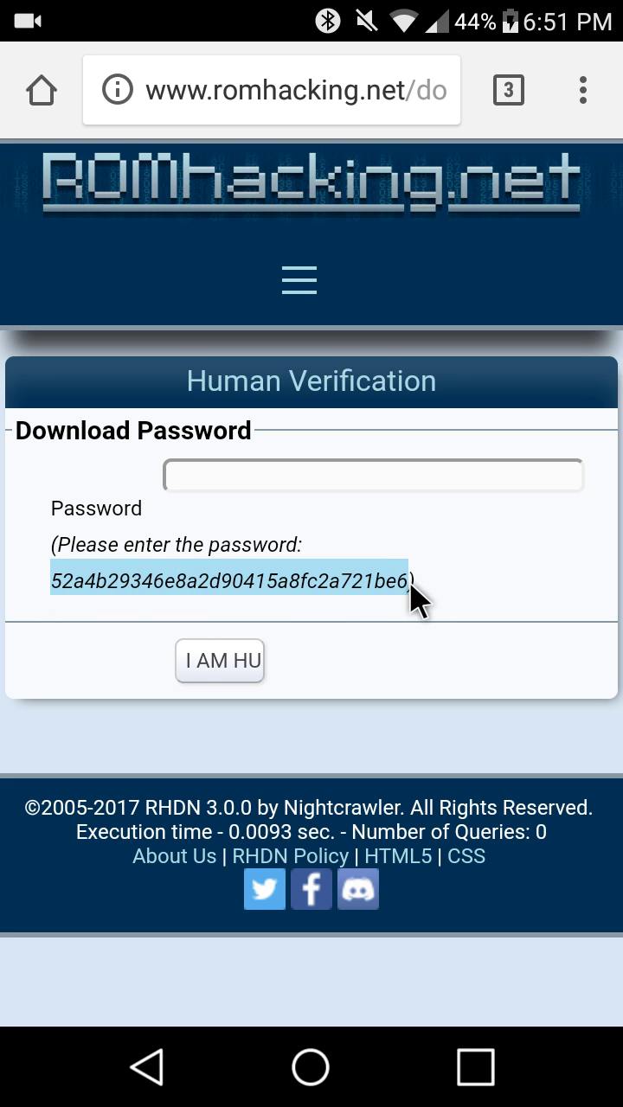
left_click(351, 573)
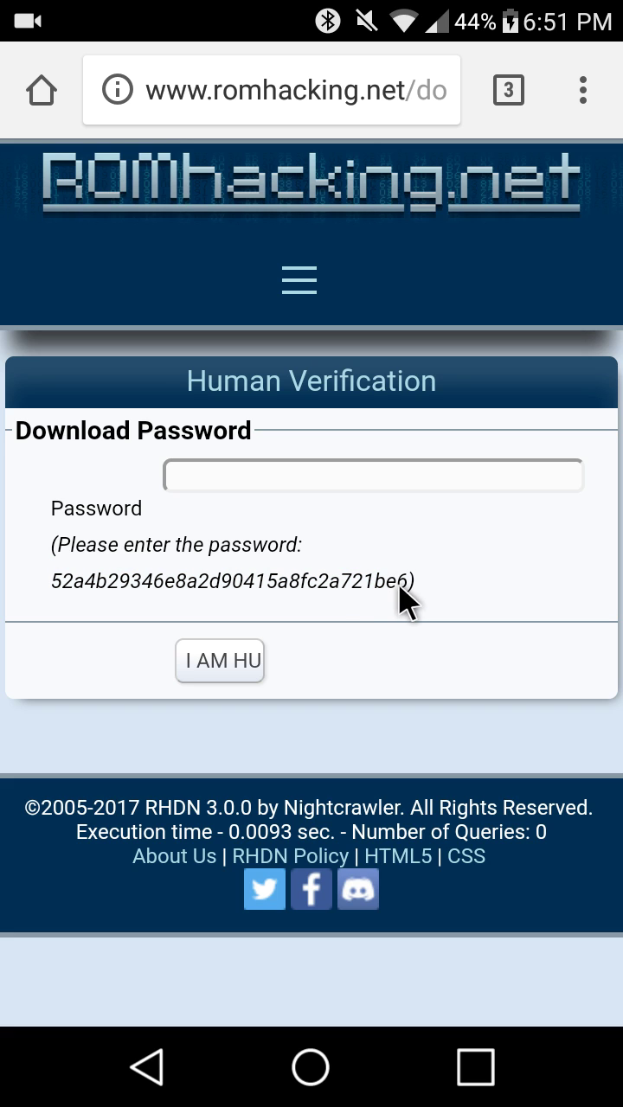
left_click_drag(388, 584, 331, 581)
left_click(53, 575)
left_click_drag(47, 577, 404, 598)
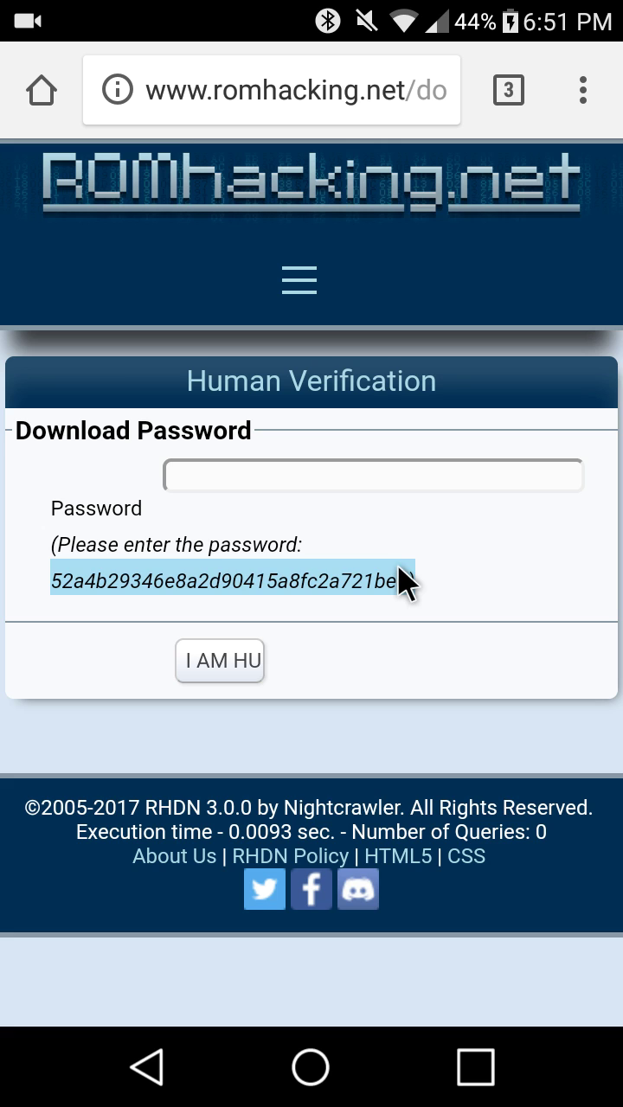
left_click(398, 567)
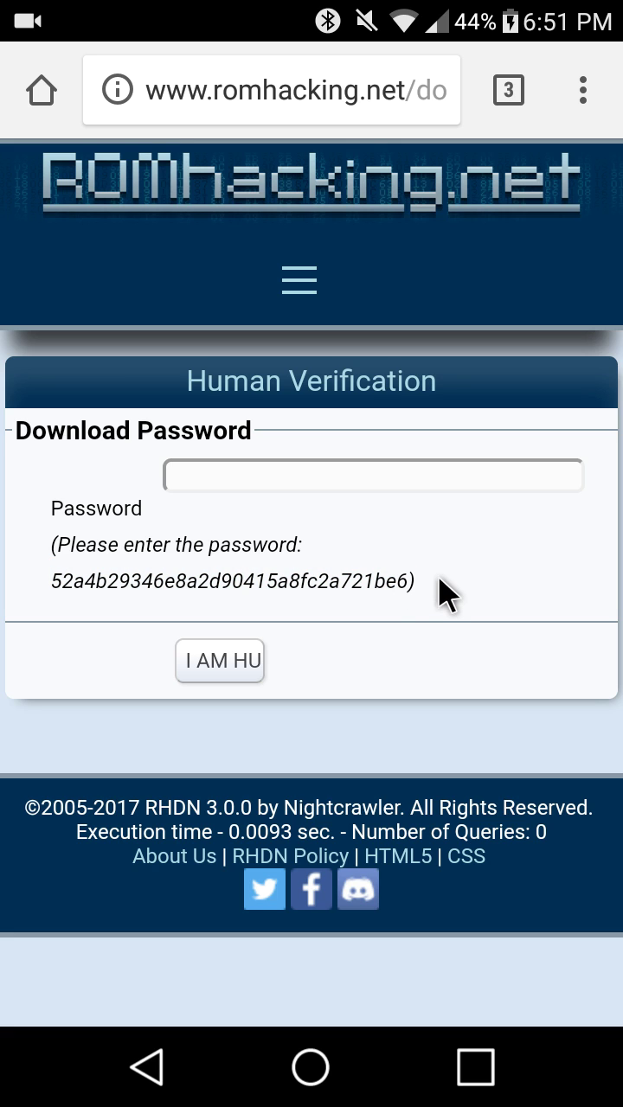
Copy the displayed download password into the Password field and submit the human verification to download the patch
double_click(230, 580)
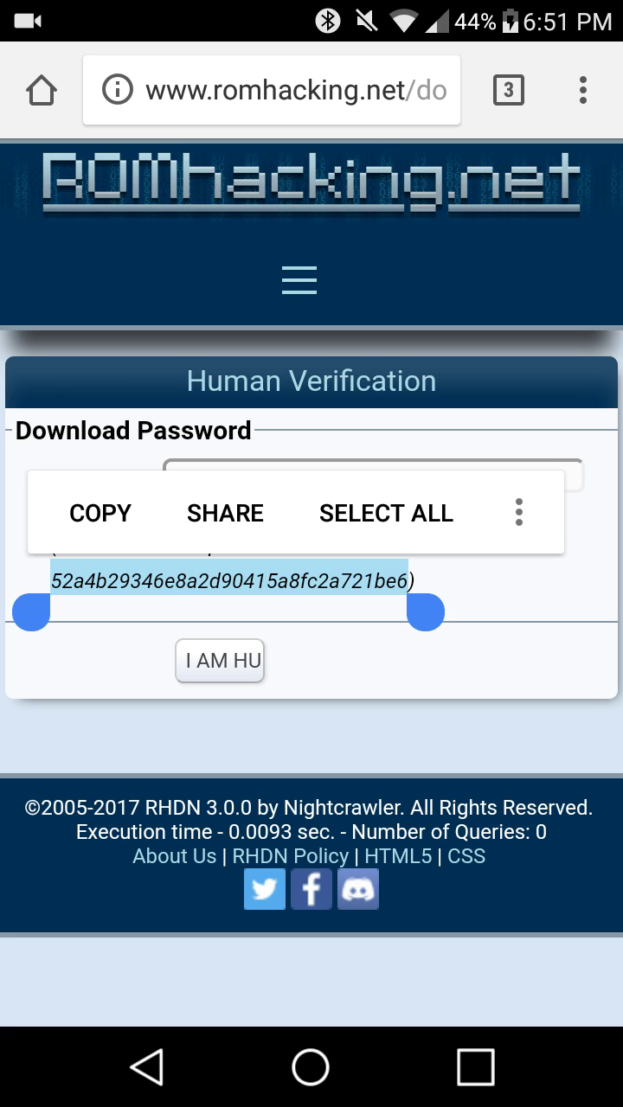
left_click(100, 513)
left_click(173, 475)
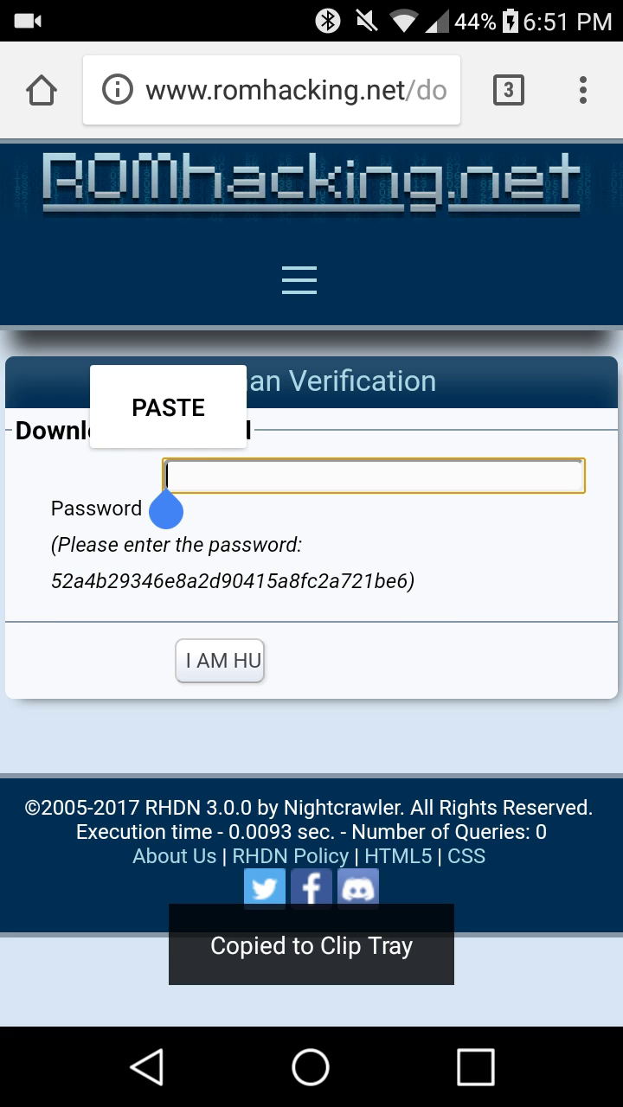
left_click(168, 407)
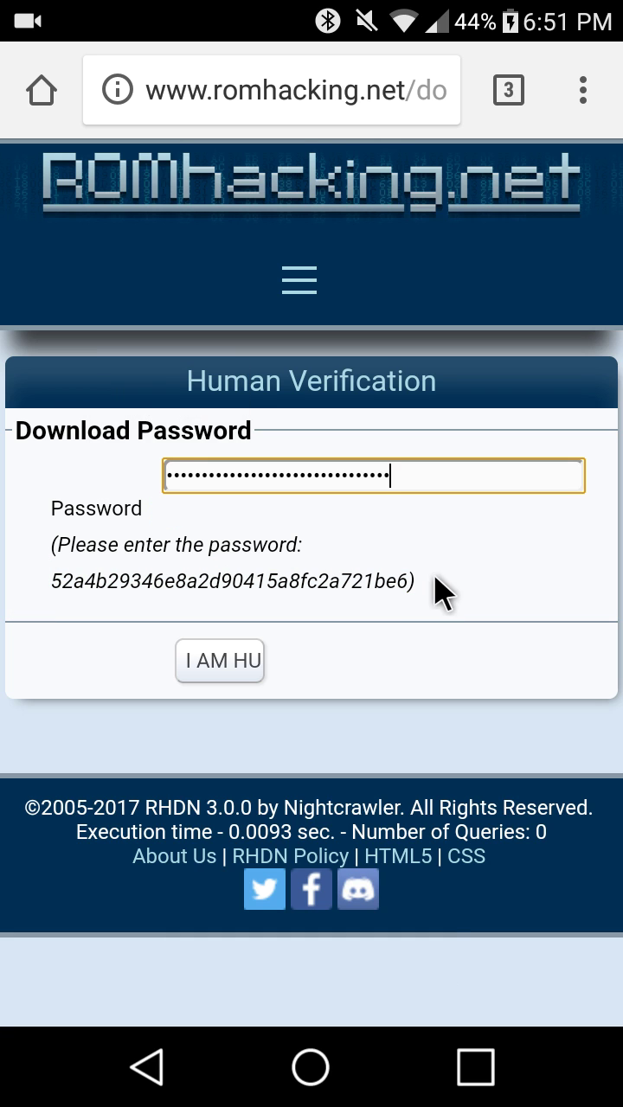
left_click(198, 642)
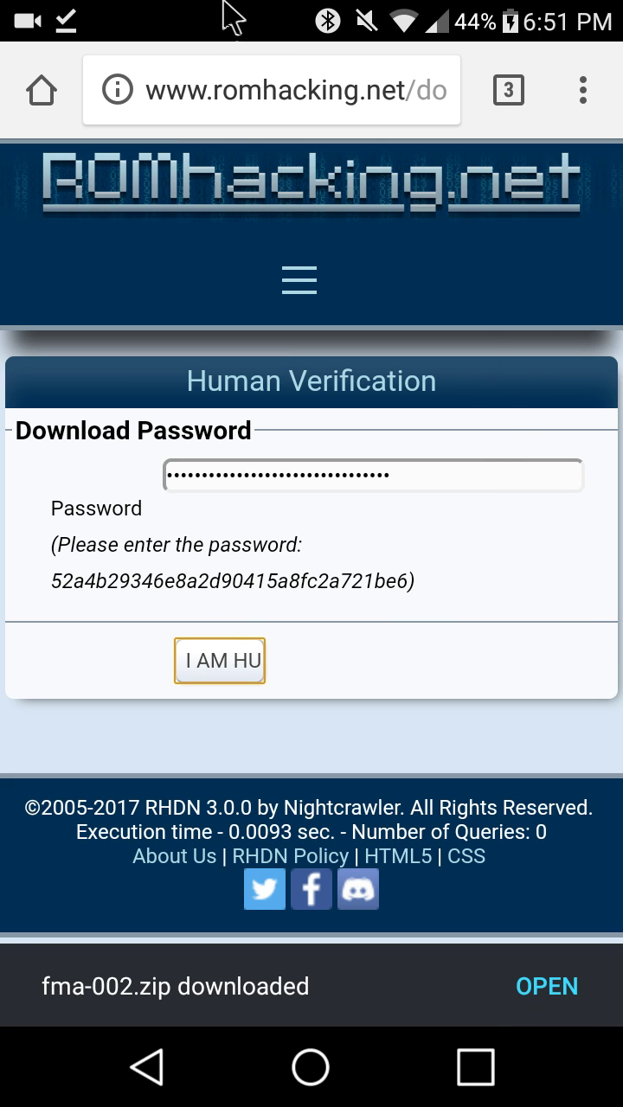
left_click_drag(227, 20, 160, 999)
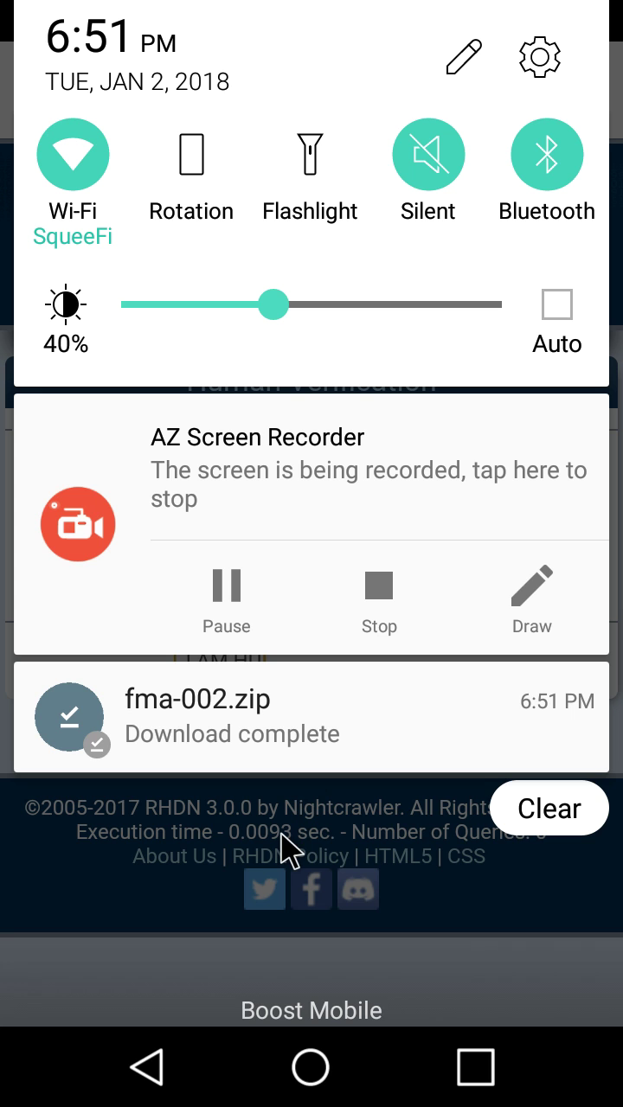
left_click_drag(285, 814, 312, 708)
left_click_drag(317, 944, 378, 18)
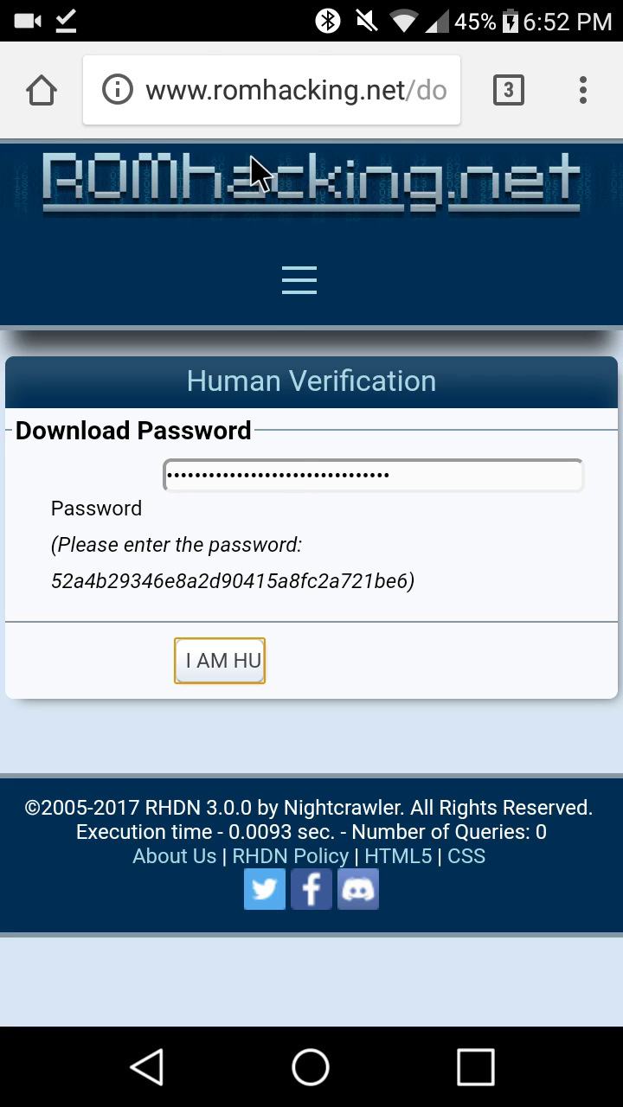
Close Chrome and switch to File Manager, showing the Download folder of the internal storage
left_click(446, 1081)
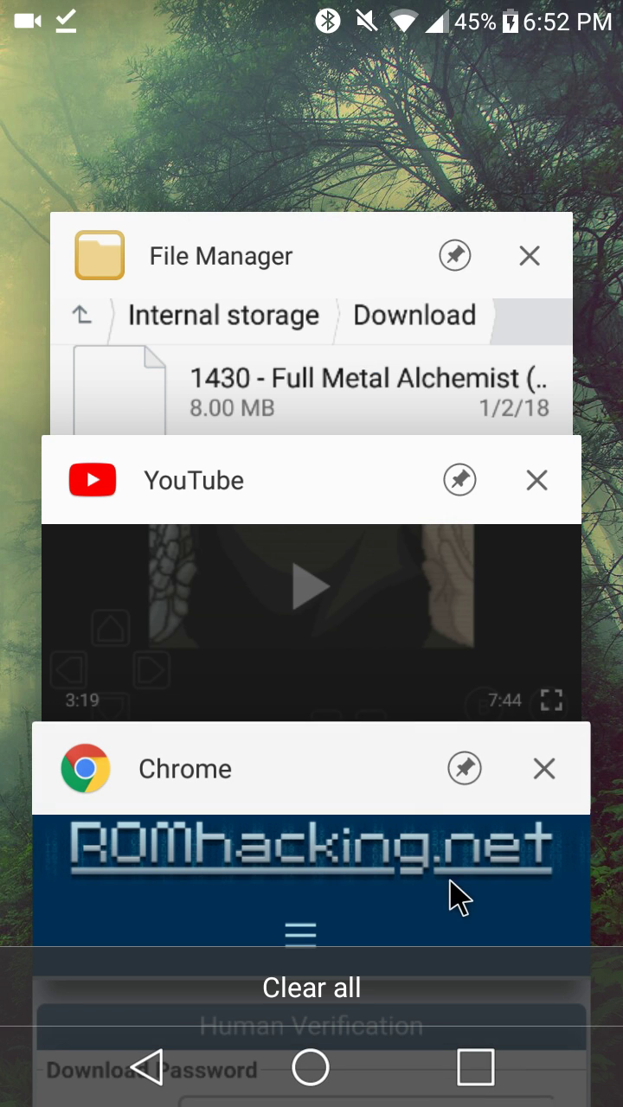
left_click_drag(495, 884, 5, 770)
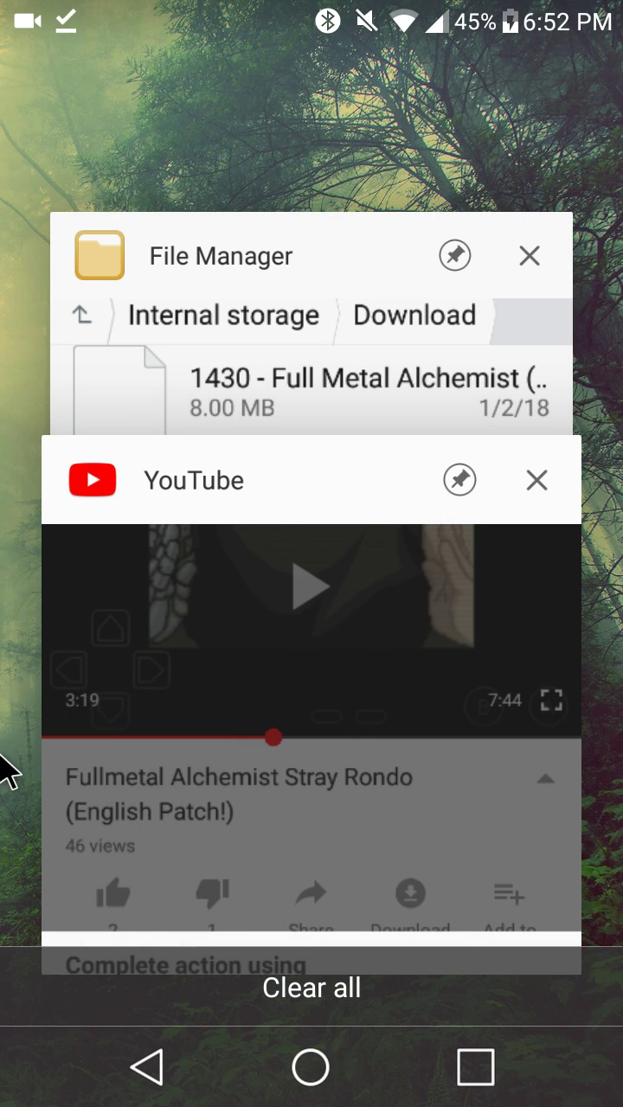
left_click(317, 237)
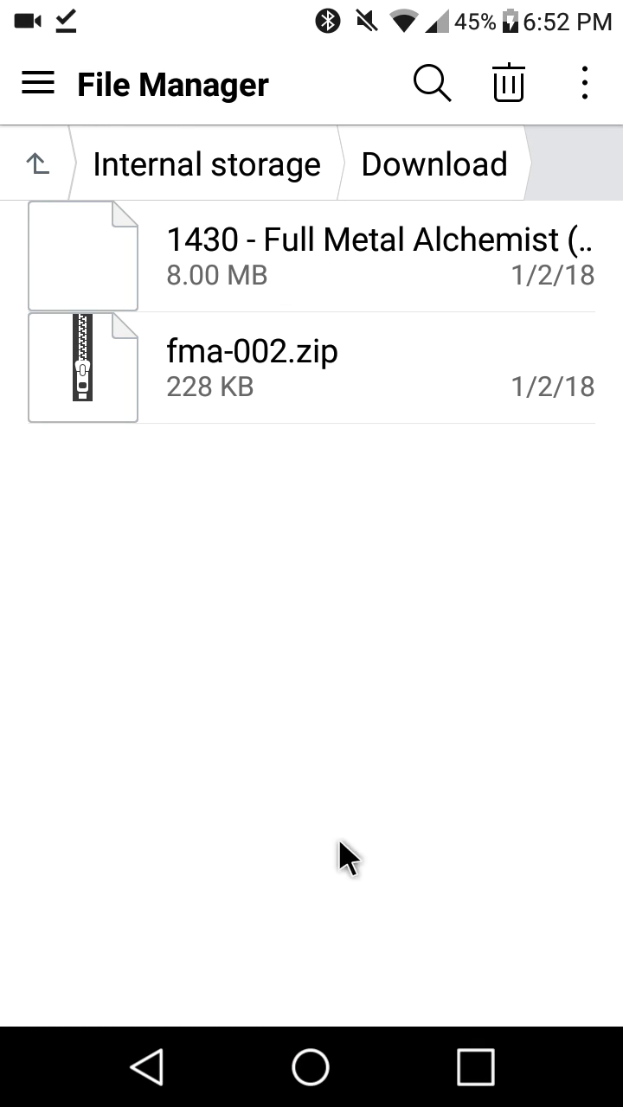
Extract the fma-002.zip archive in the Download folder
left_click(218, 357)
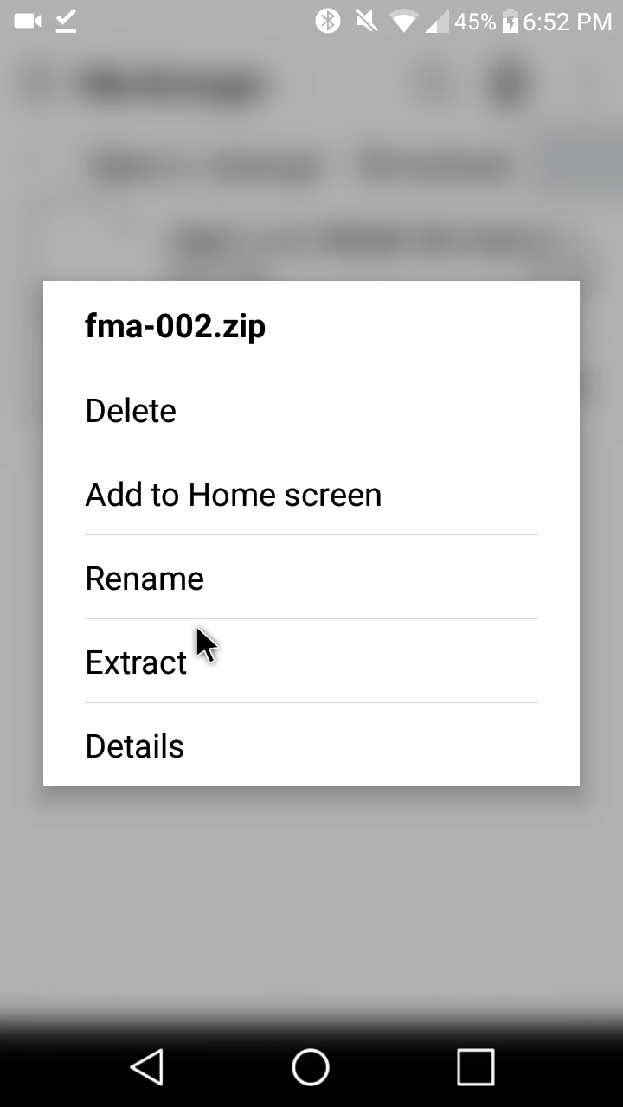
left_click(194, 633)
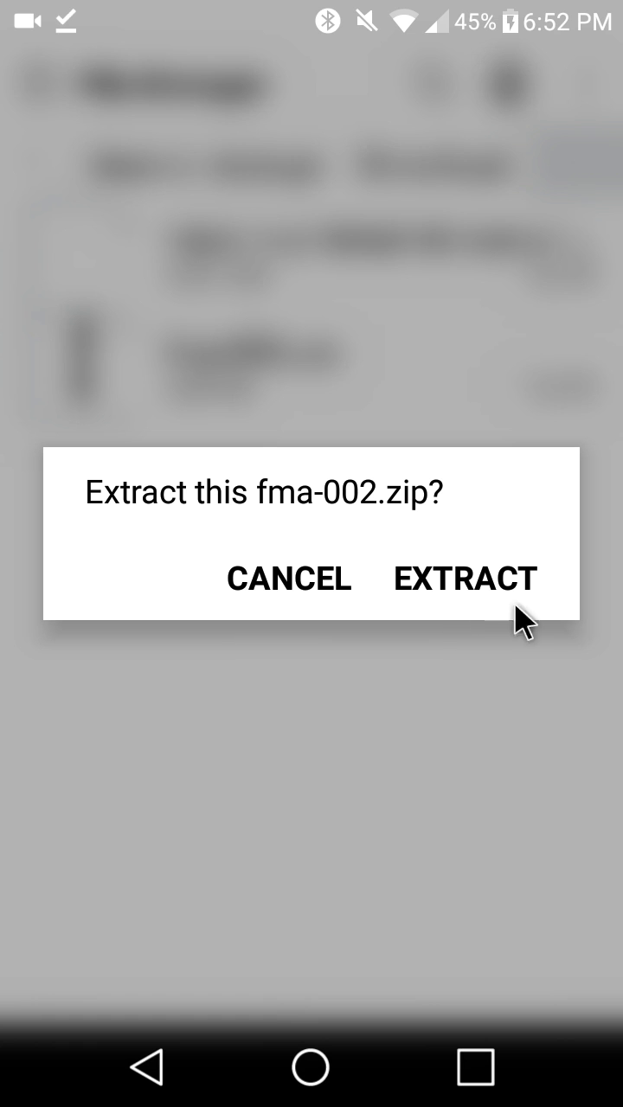
left_click(485, 570)
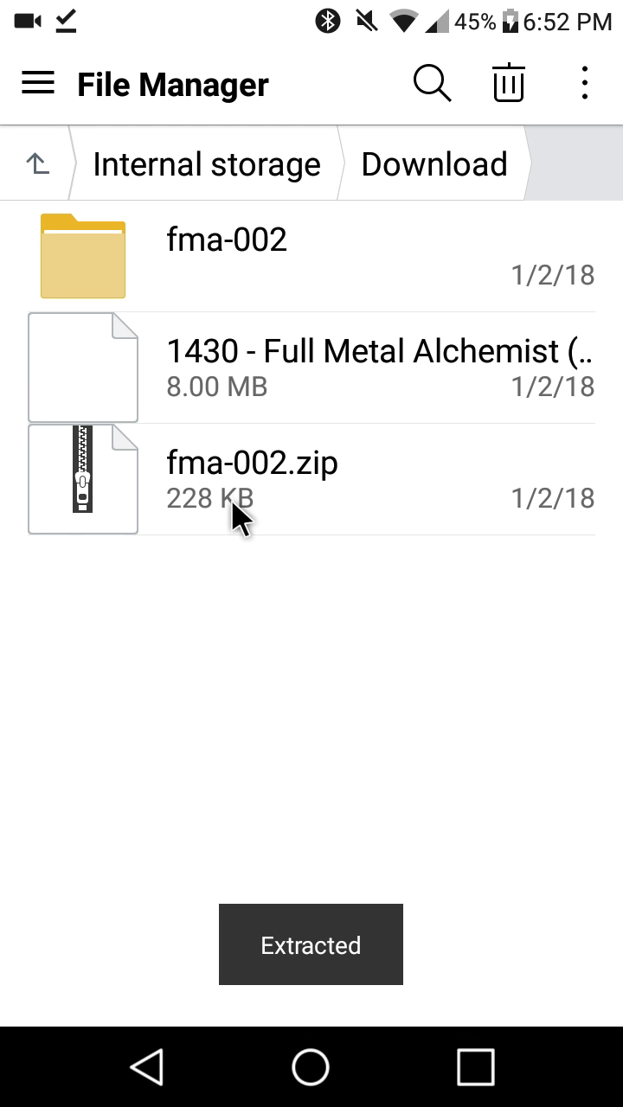
Delete the fma-002.zip archive and check the contents of the extracted fma-002 folder
left_click(231, 496)
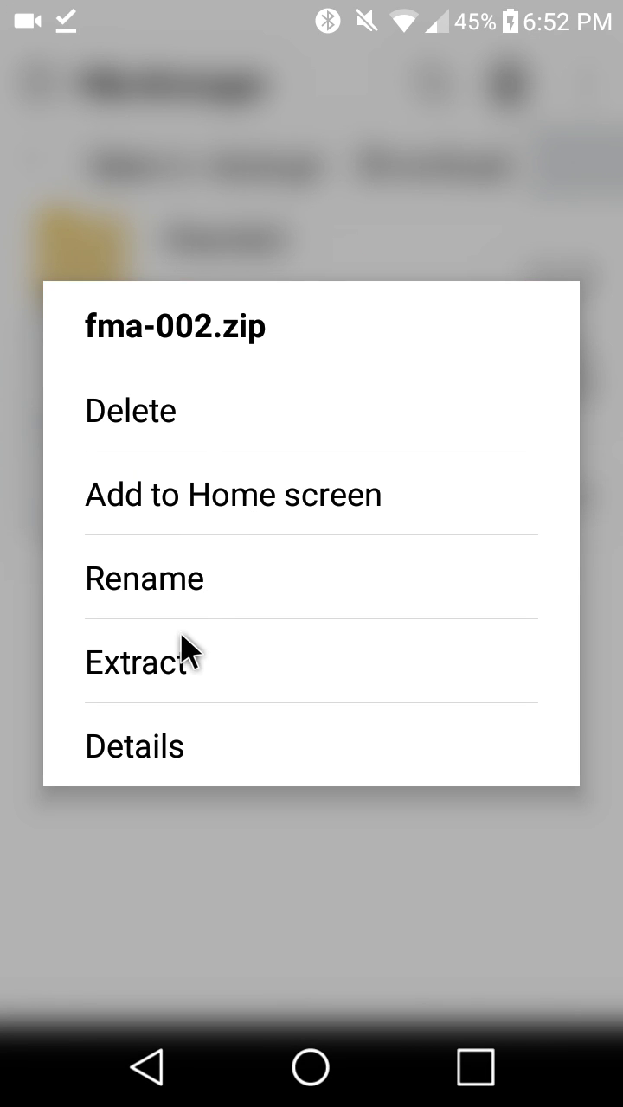
left_click(187, 390)
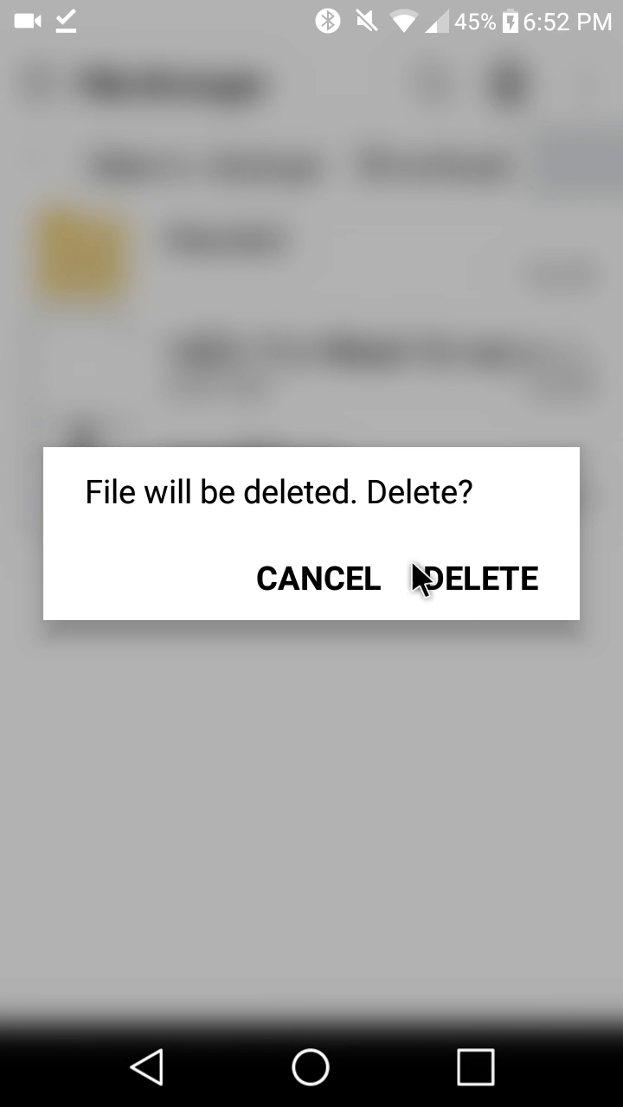
left_click(453, 573)
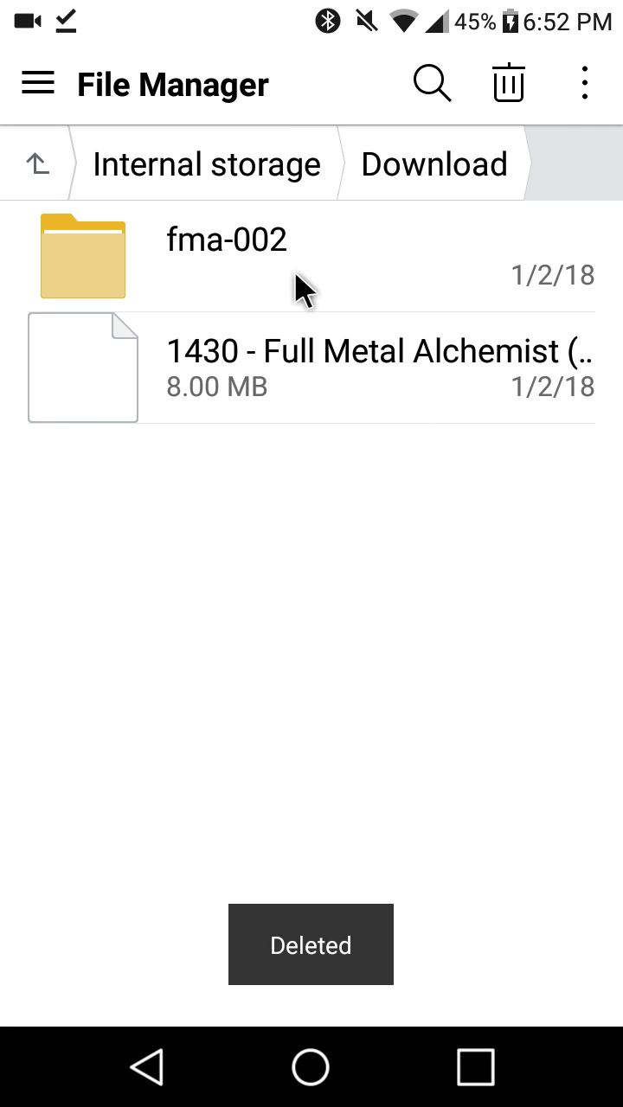
left_click(180, 254)
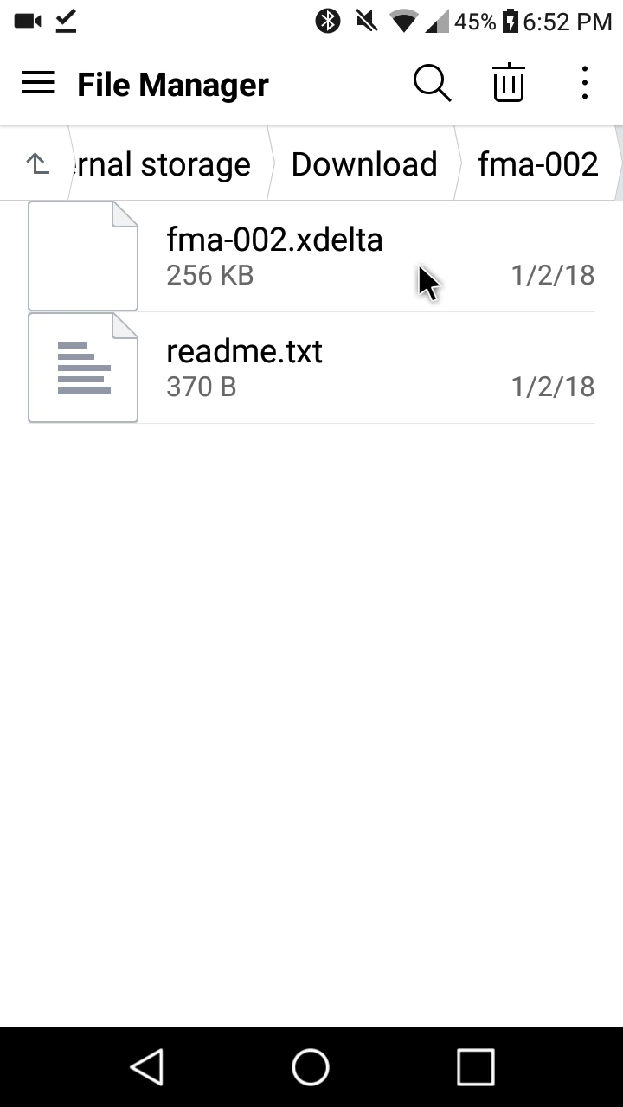
left_click(163, 1045)
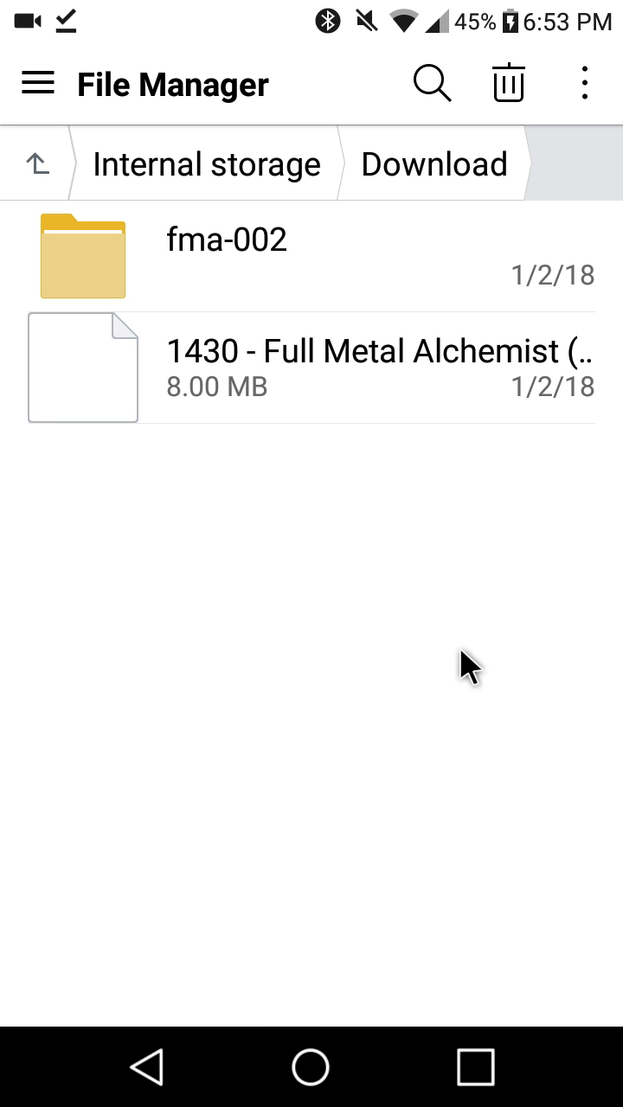
Leave File Manager and launch UniPatcher from the list of installed apps
left_click(307, 1089)
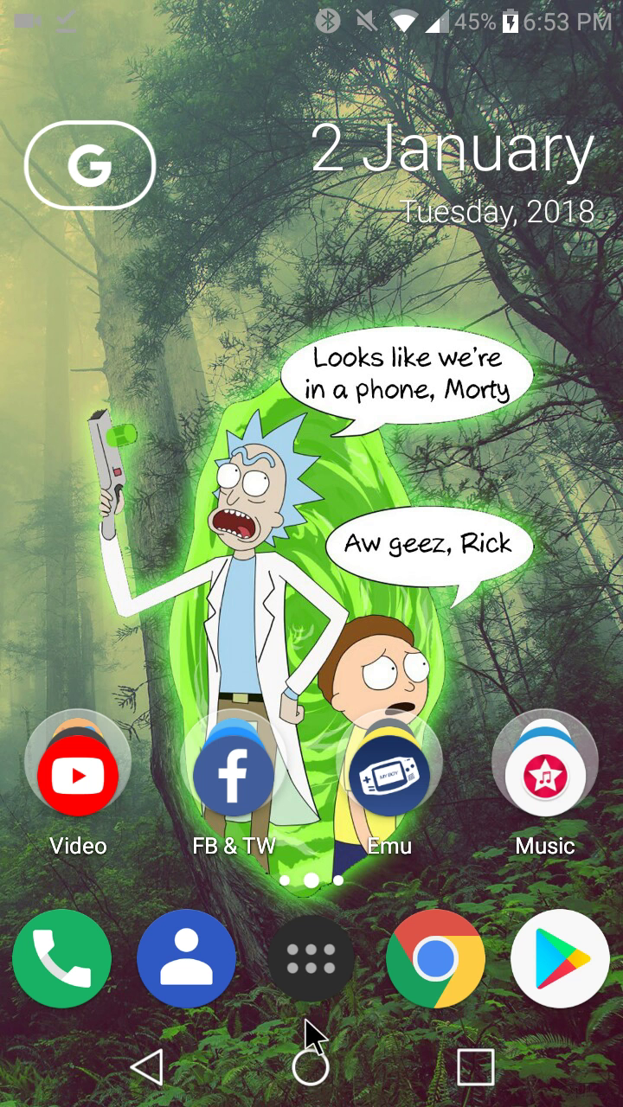
left_click(305, 973)
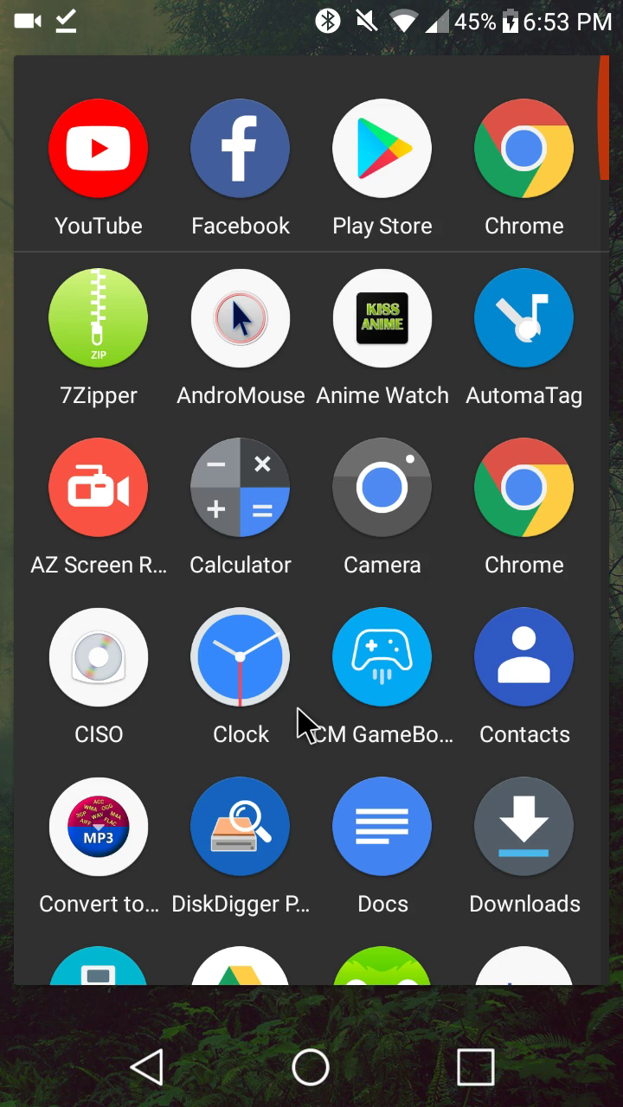
scroll(302, 692, "down", 10)
scroll(303, 725, "down", 8)
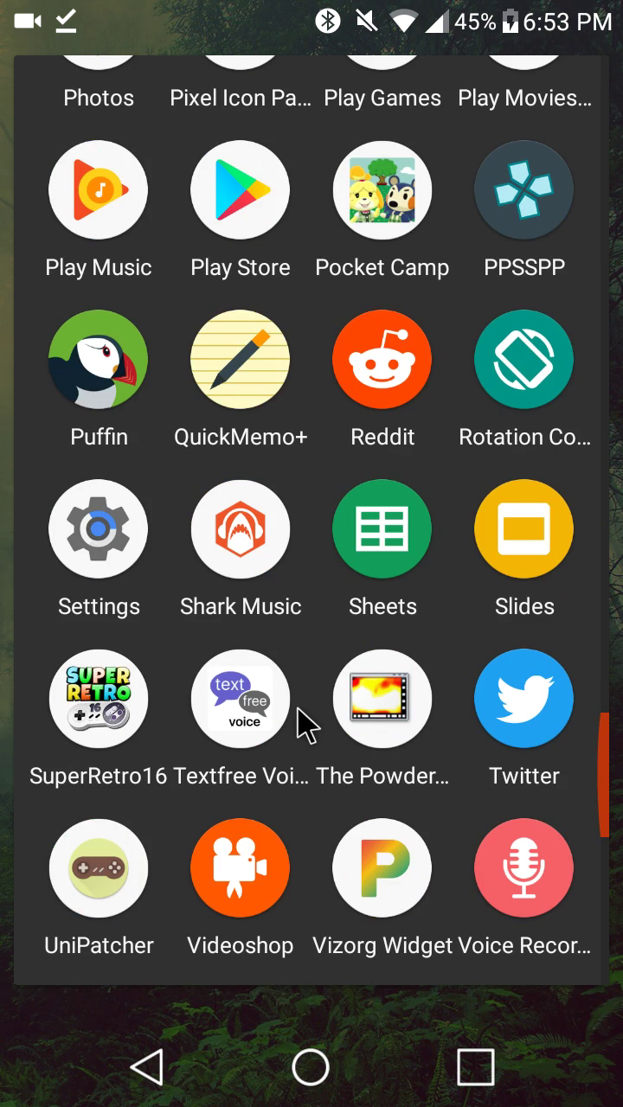
scroll(303, 725, "down", 5)
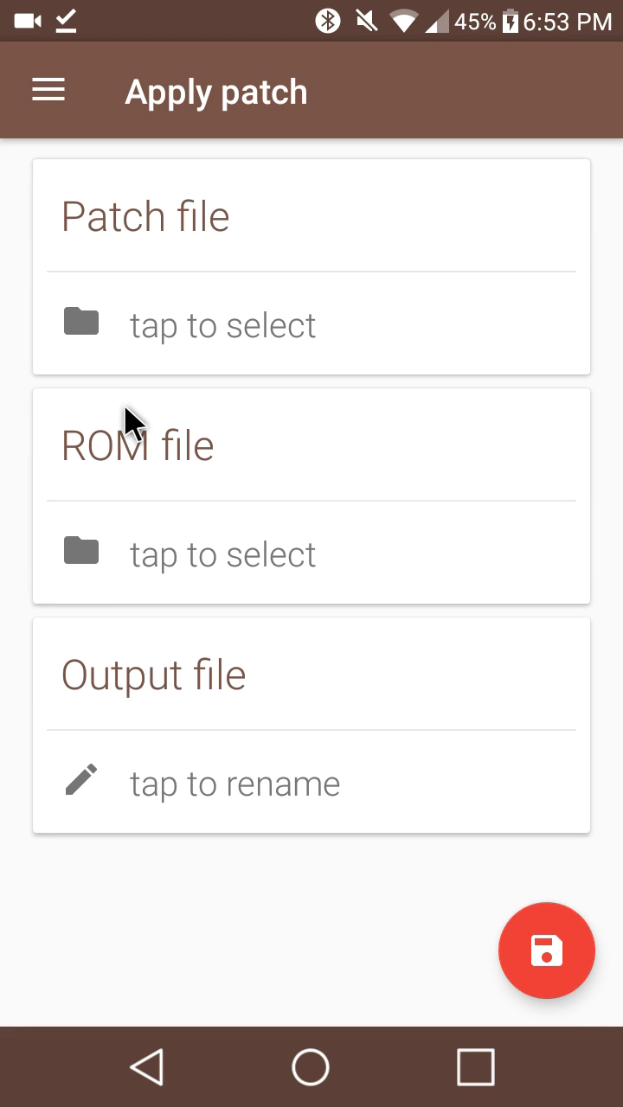
left_click(59, 78)
scroll(148, 603, "down", 1)
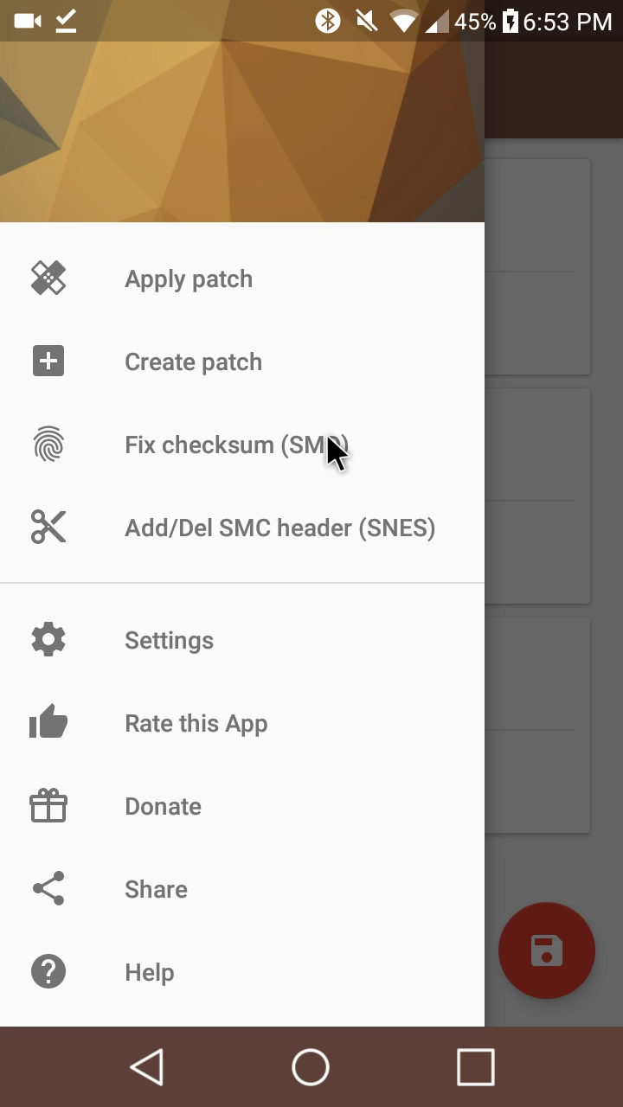
left_click(562, 479)
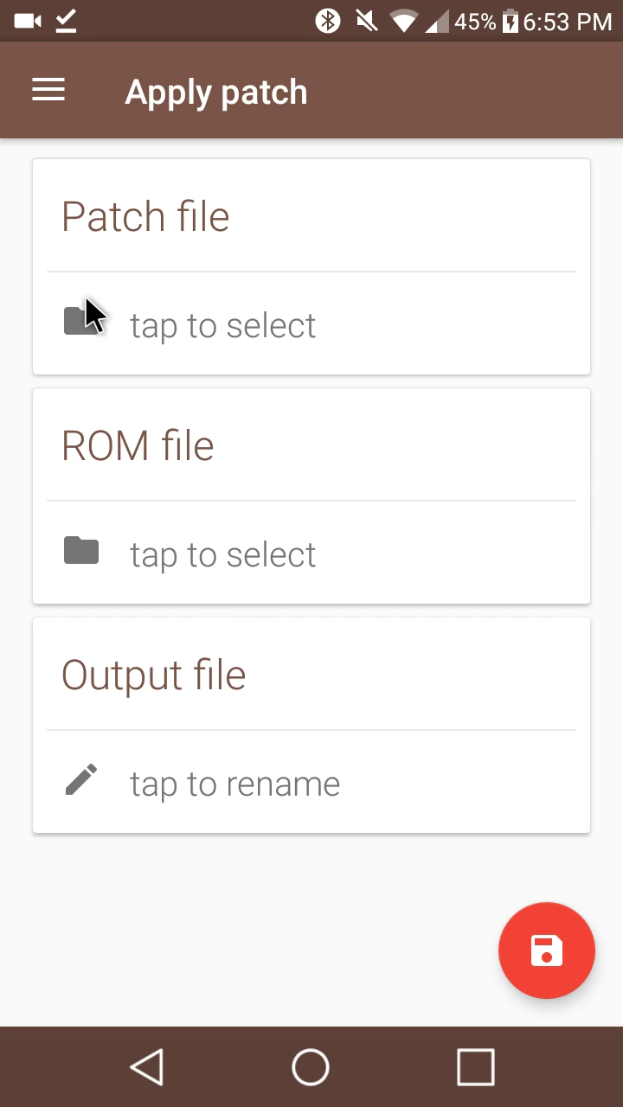
Choose fma-002.xdelta from the fma-002 folder as patch file and 1430 - Full Metal Alchemist (J).gba as ROM file
left_click(95, 333)
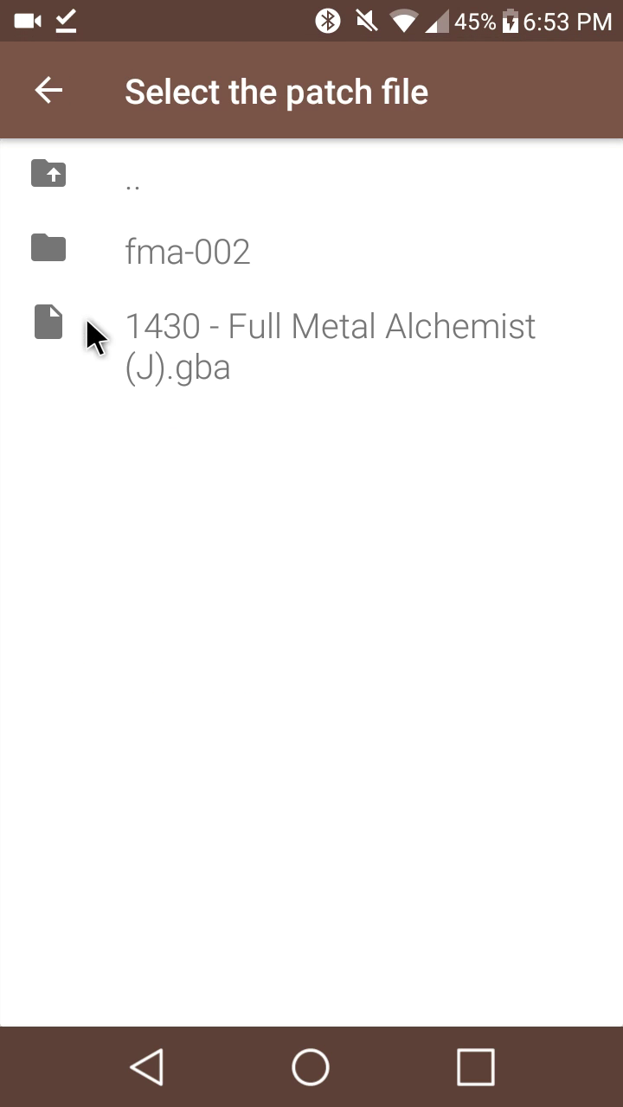
left_click(199, 263)
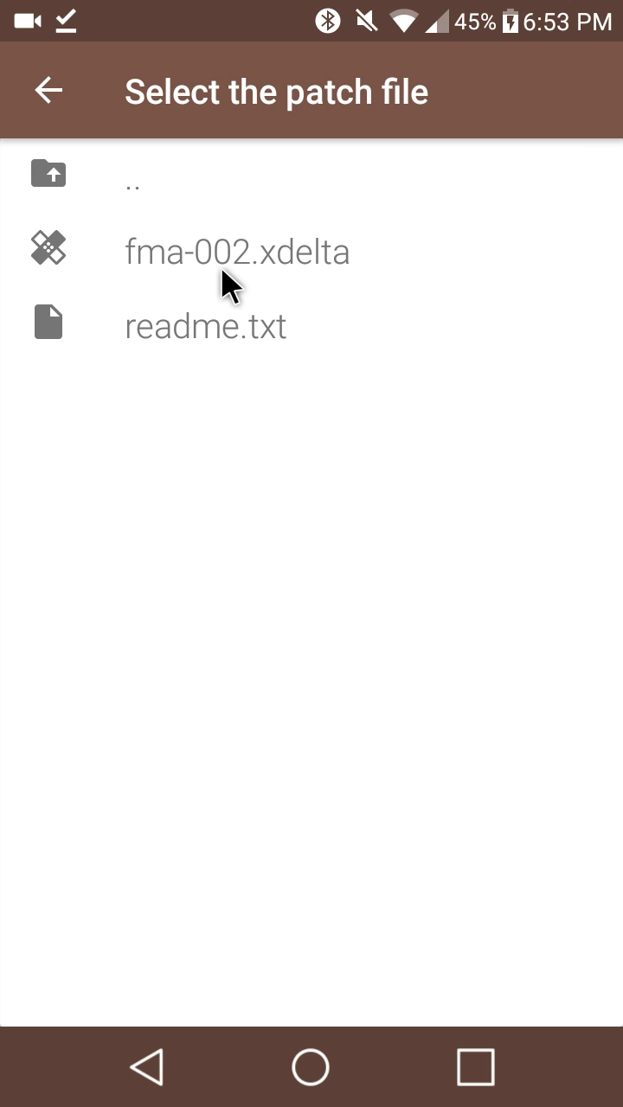
left_click(223, 268)
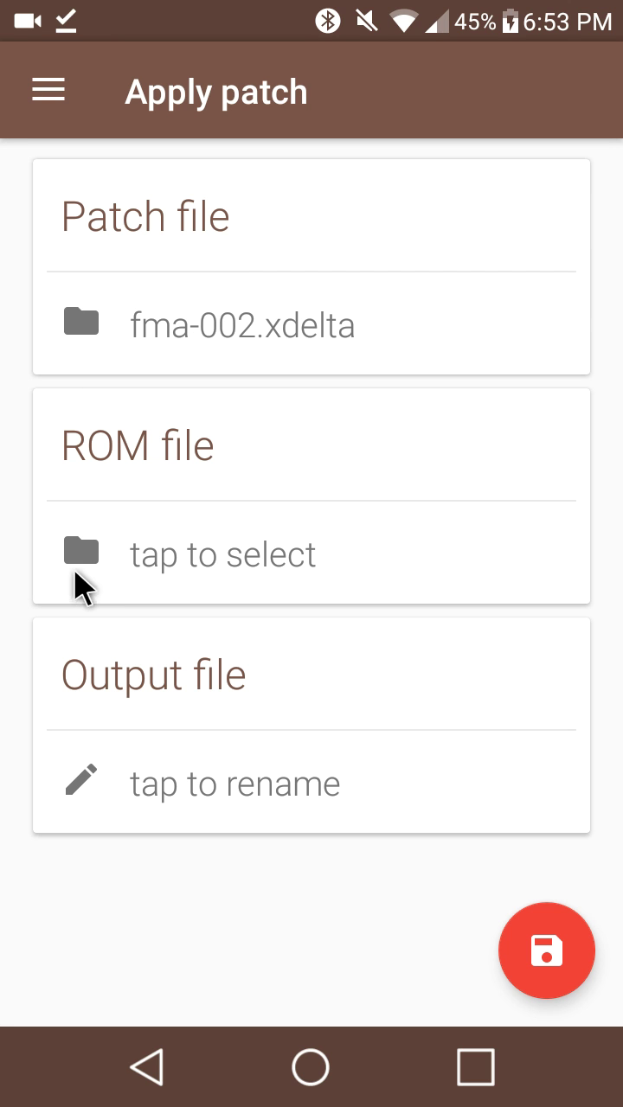
left_click(95, 538)
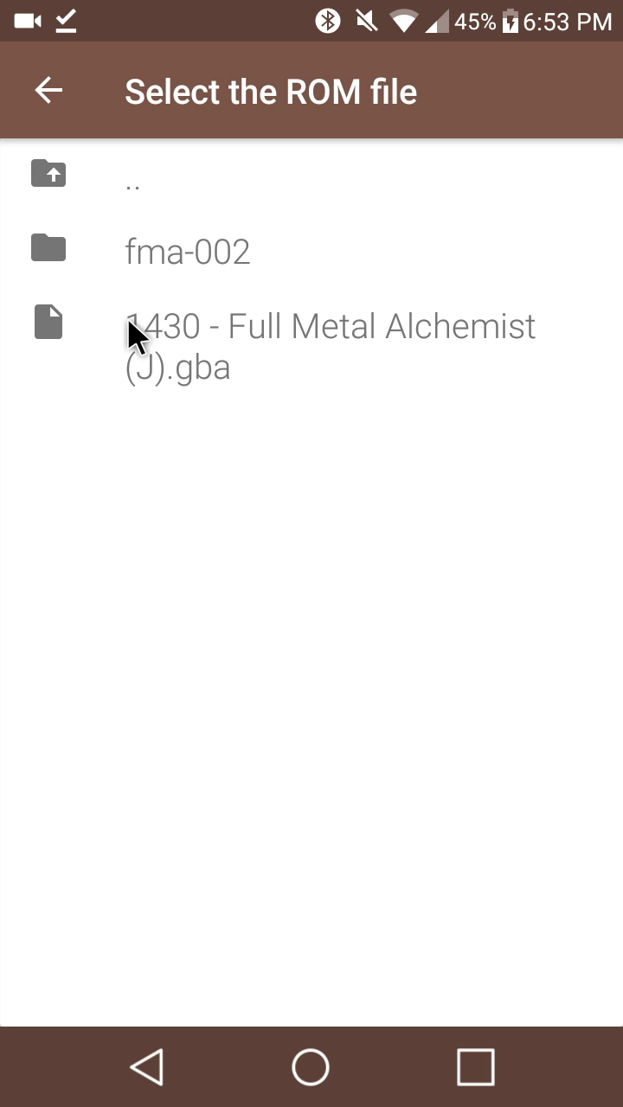
left_click(231, 341)
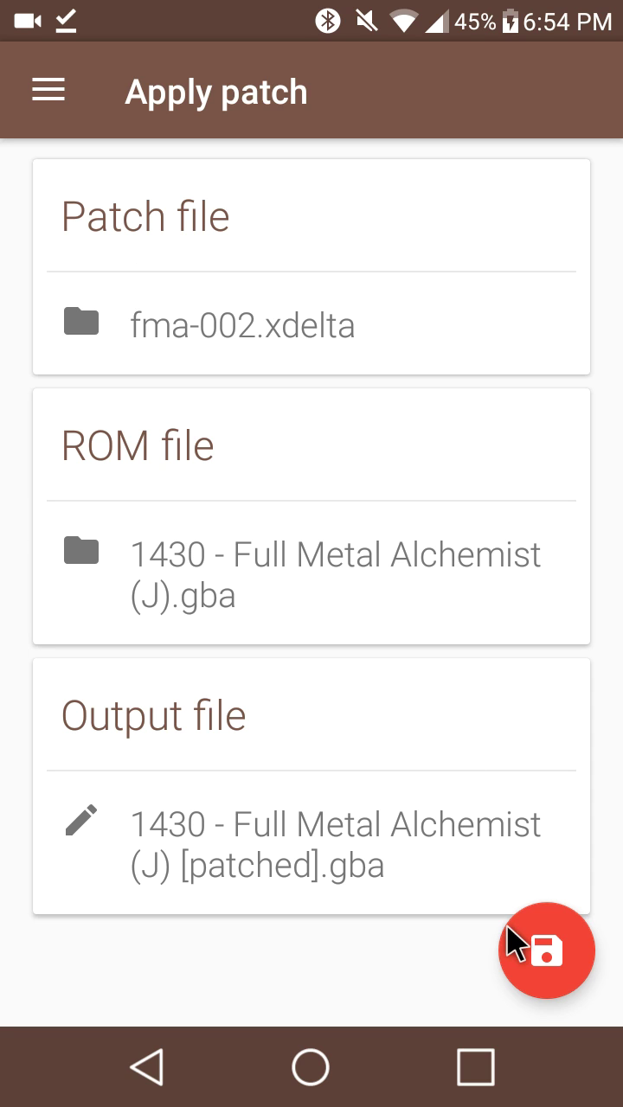
Apply the patch to the ROM and check the notifications for the patching result
left_click(539, 950)
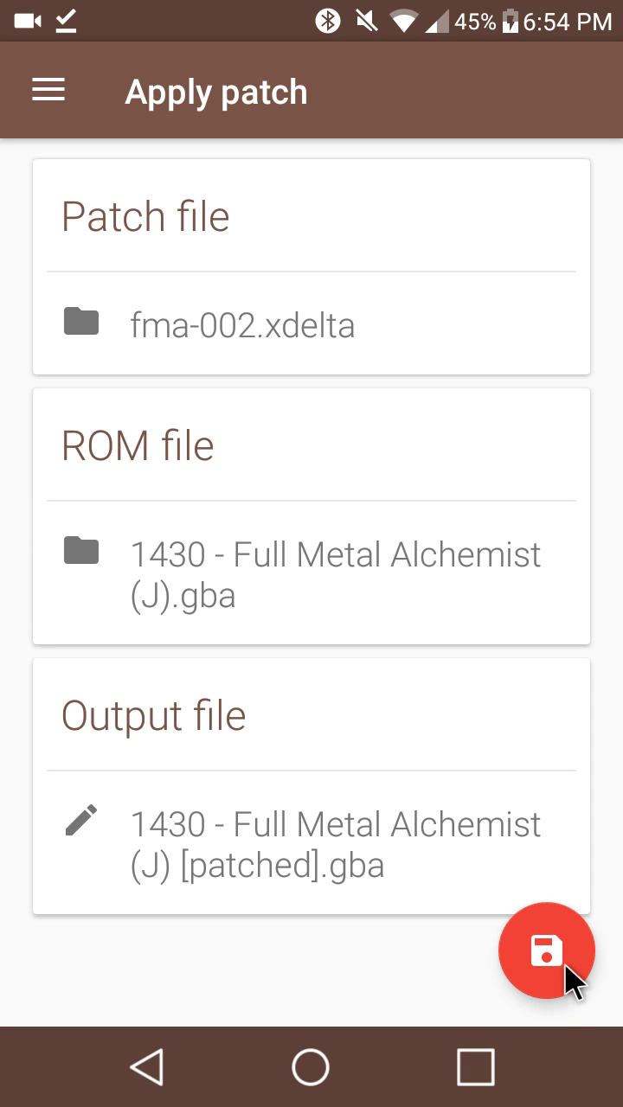
left_click(545, 965)
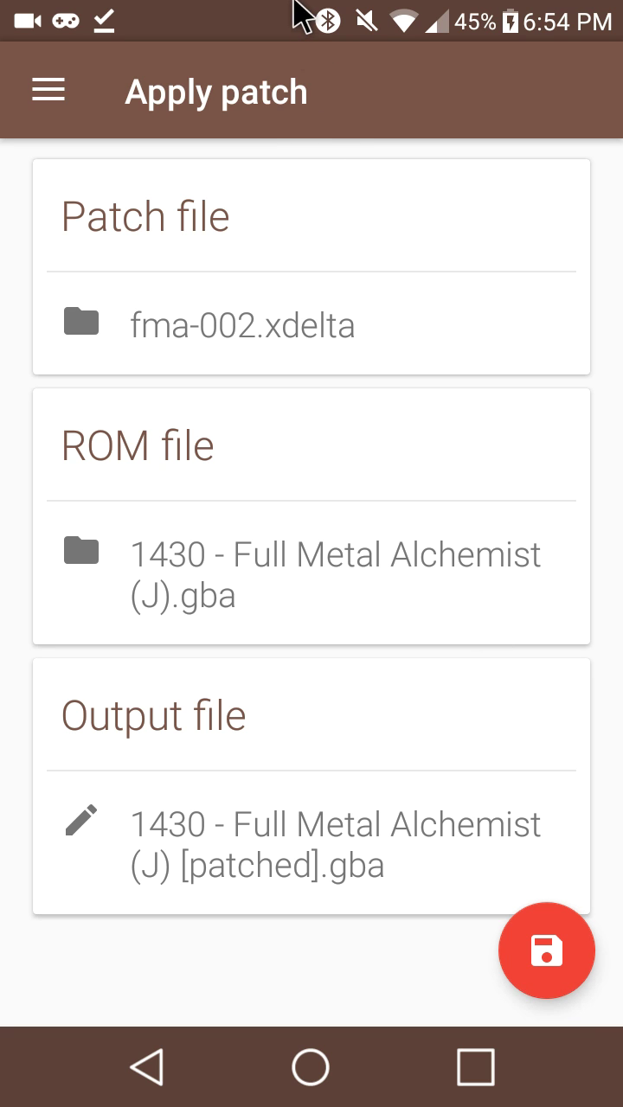
left_click_drag(308, 44, 171, 1099)
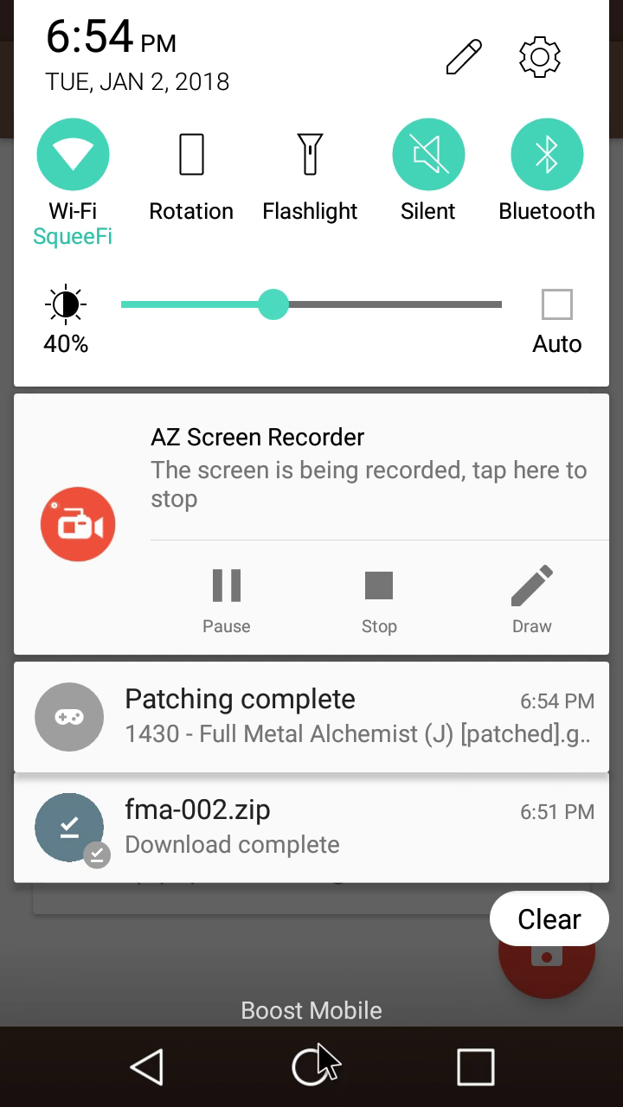
Switch to File Manager and check the Download folder for the patched ROM
left_click(300, 1085)
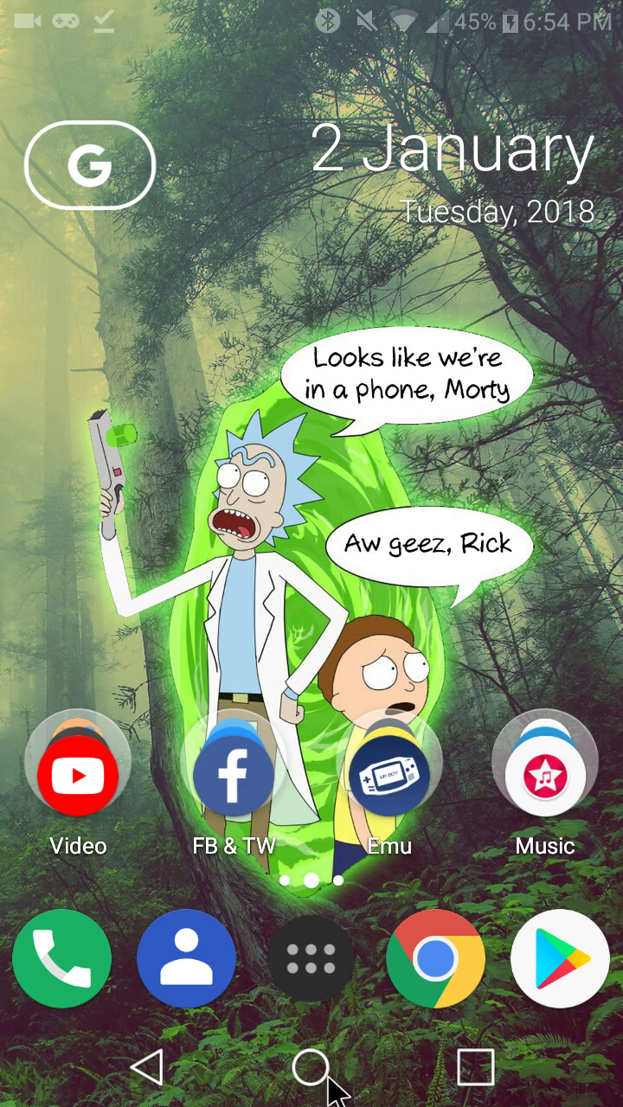
left_click(485, 1093)
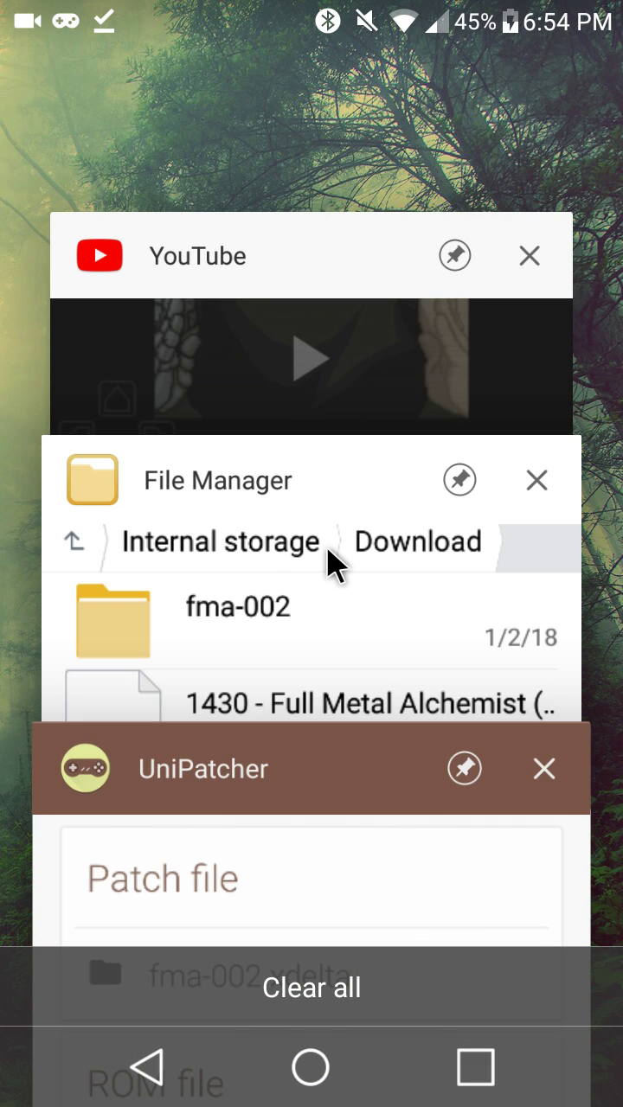
left_click(332, 564)
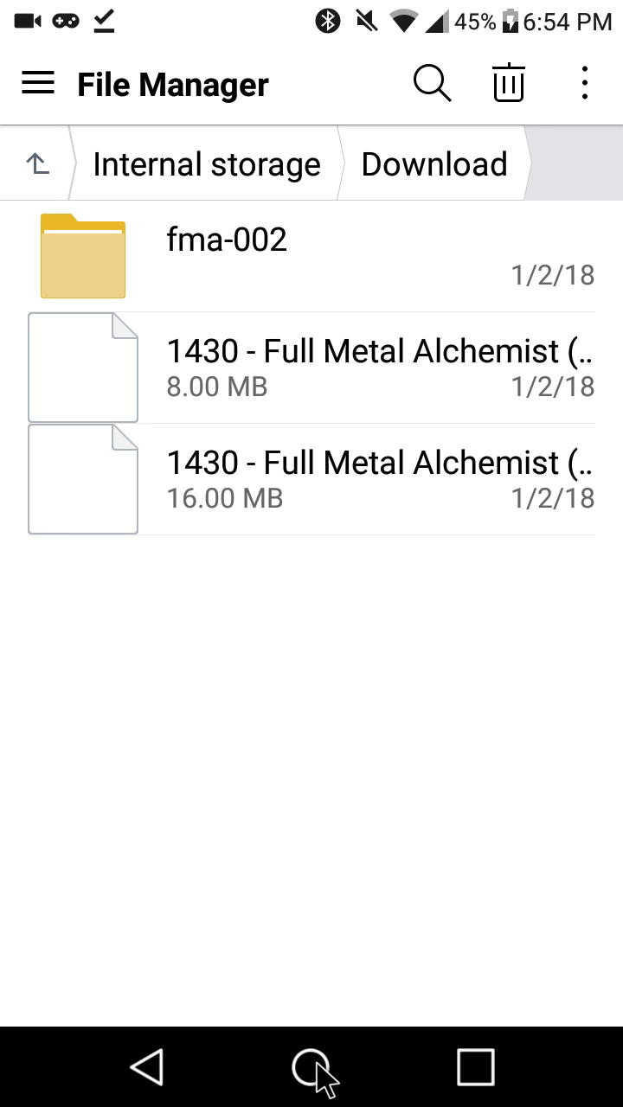
Leave File Manager and launch My Boy! from the list of installed apps
left_click(311, 1067)
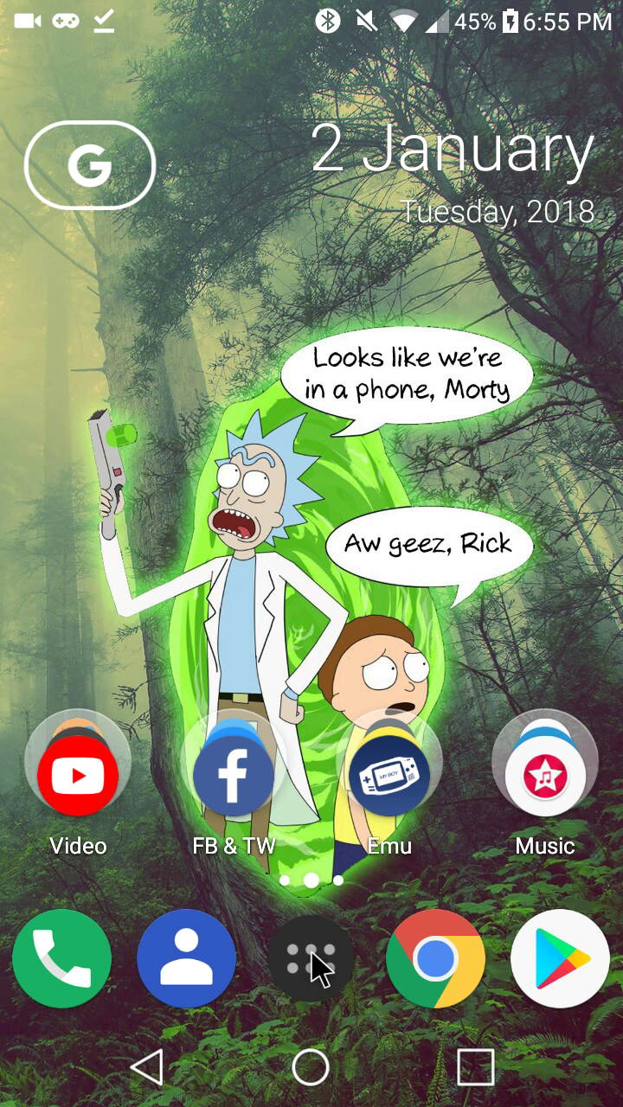
left_click(311, 950)
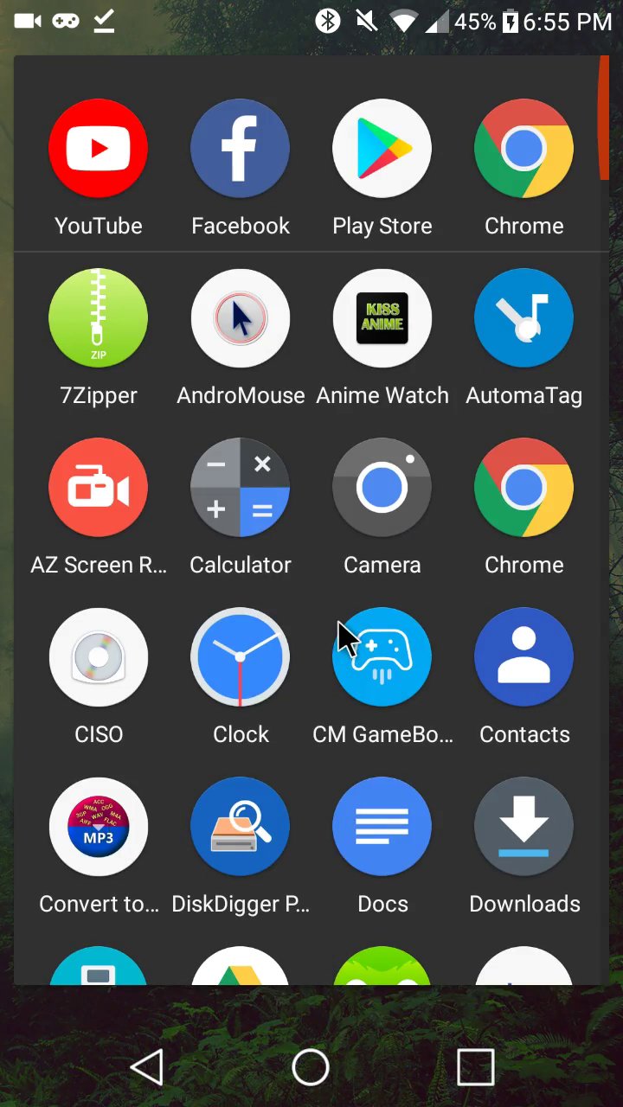
scroll(338, 619, "down", 15)
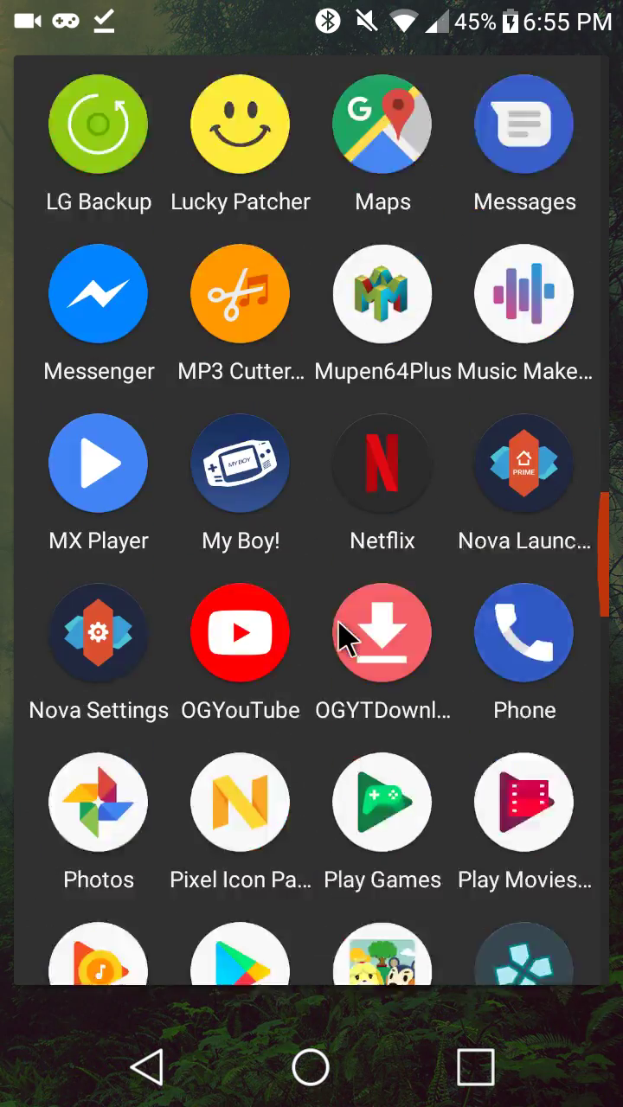
scroll(346, 638, "down", 10)
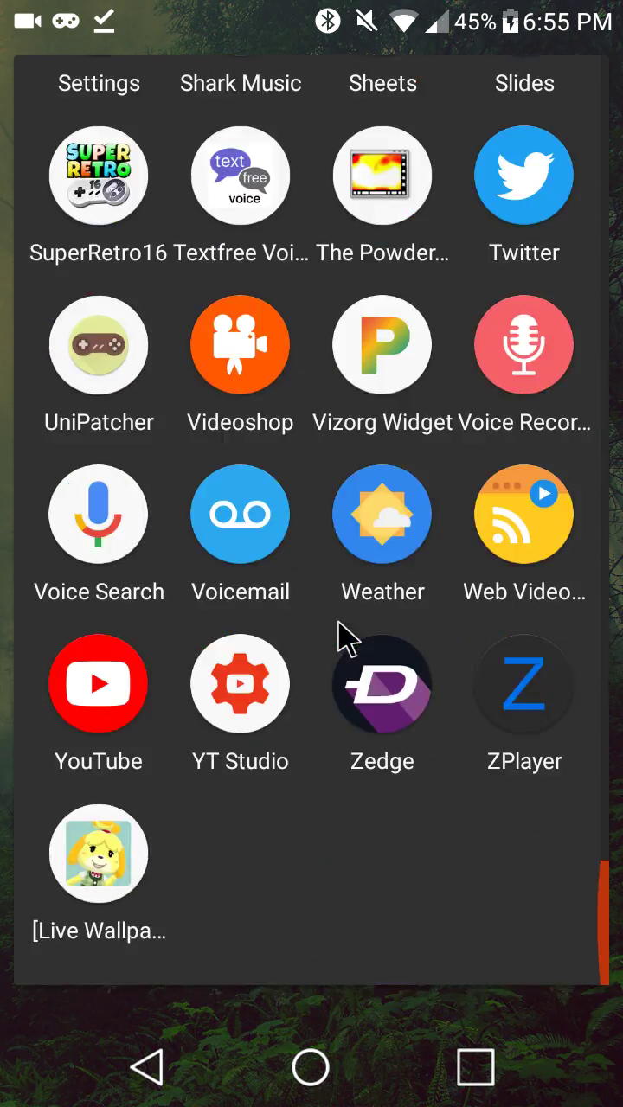
scroll(337, 622, "up", 15)
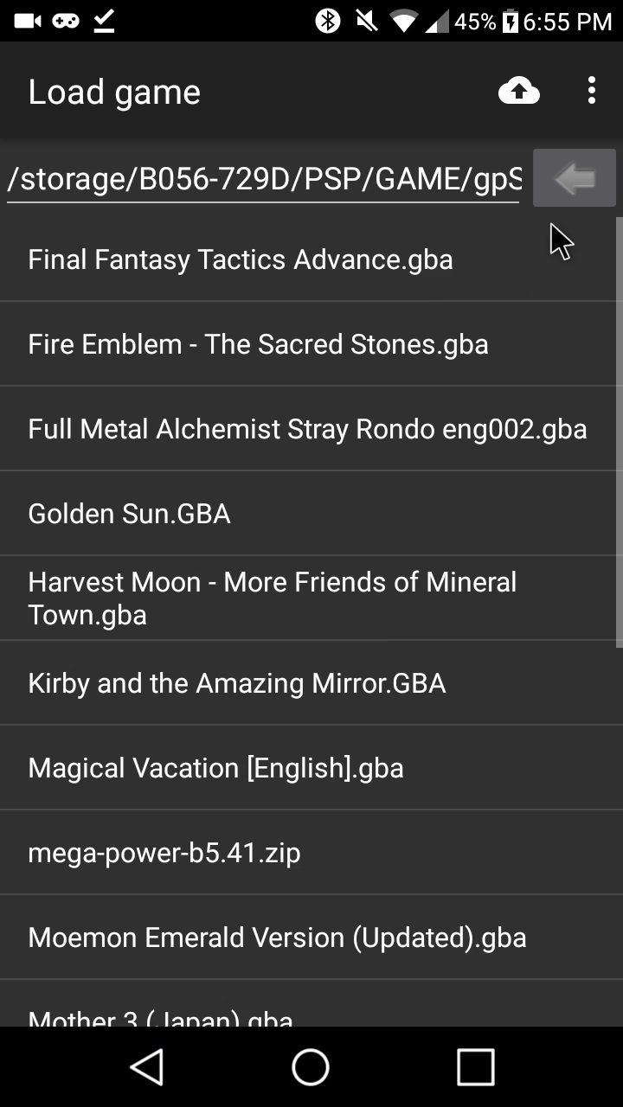
Go up from the emulator's current ROM folder to the /storage folder
left_click(581, 173)
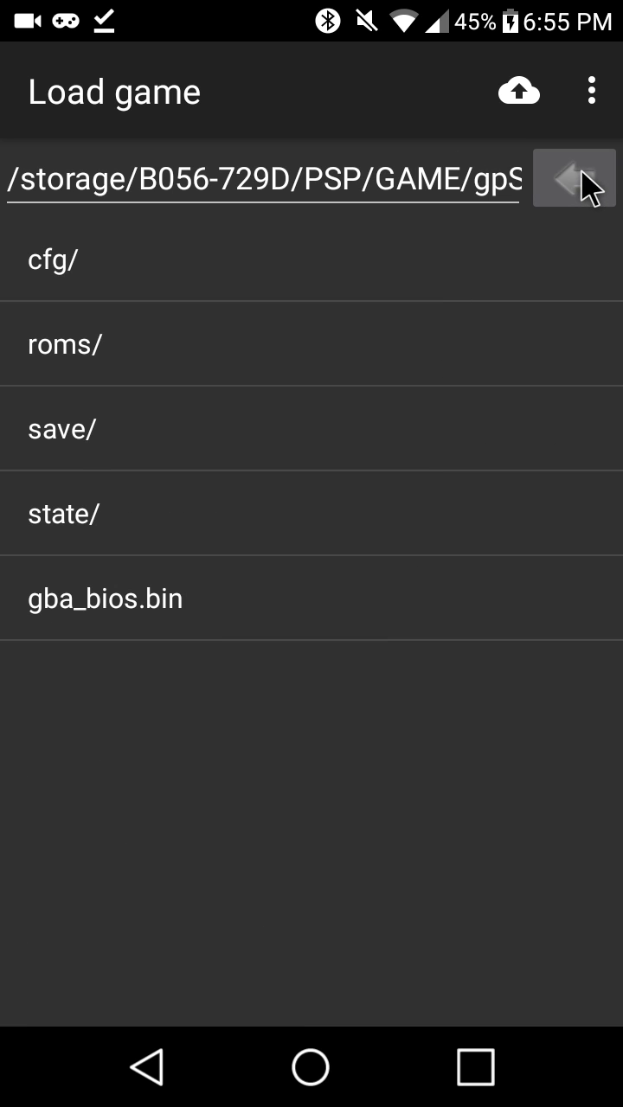
left_click(590, 185)
left_click(590, 185)
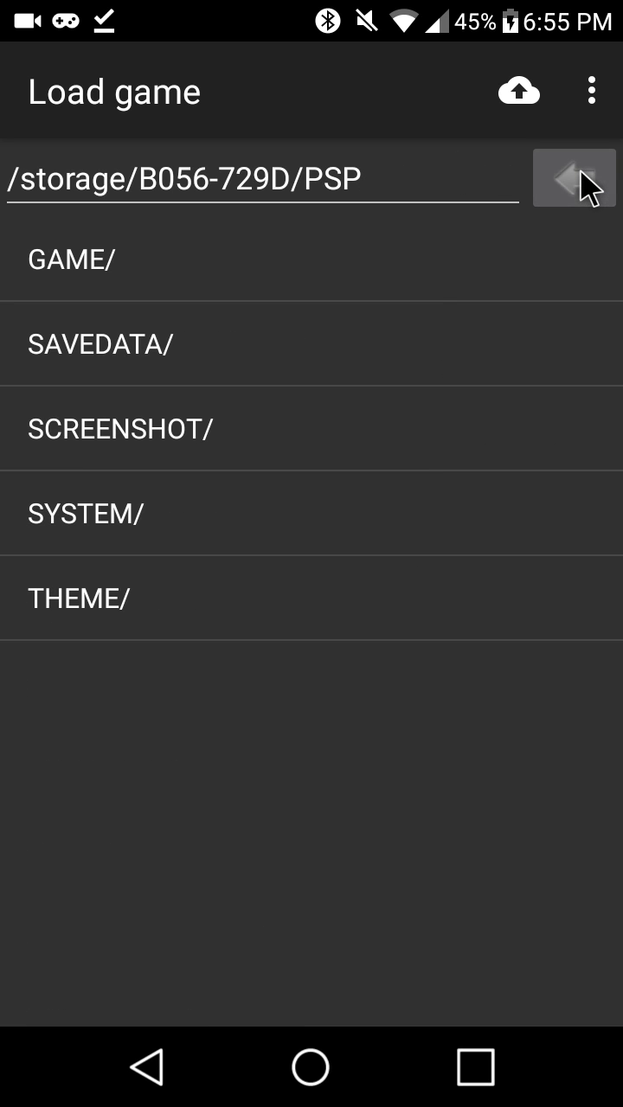
left_click(582, 178)
left_click(582, 177)
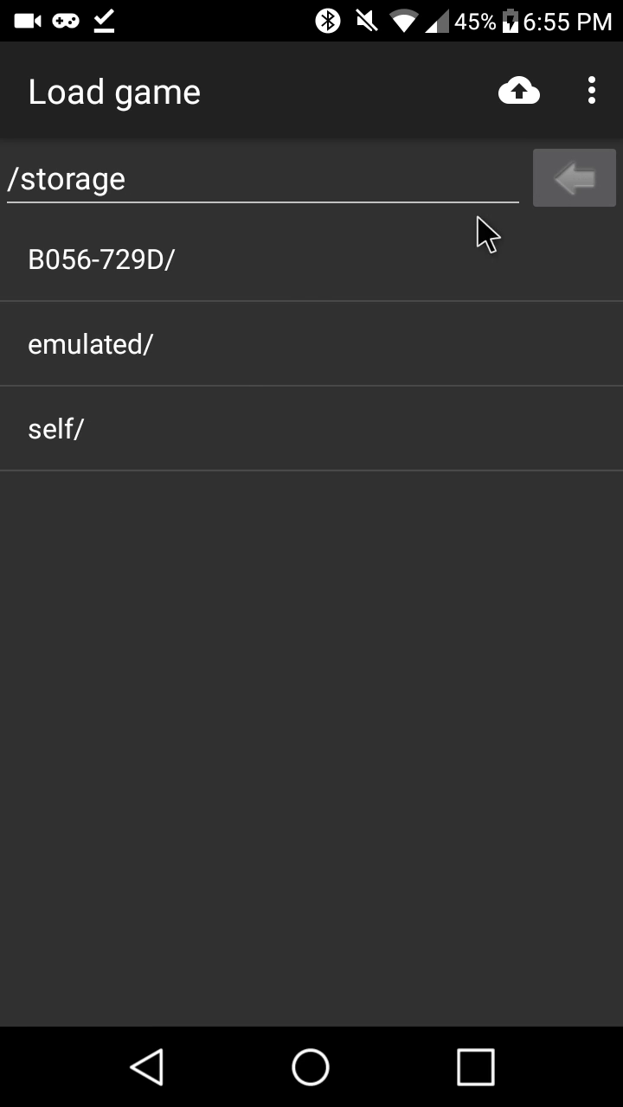
Try to open the emulated and self folders inside /storage, returning to /storage after each
left_click(208, 359)
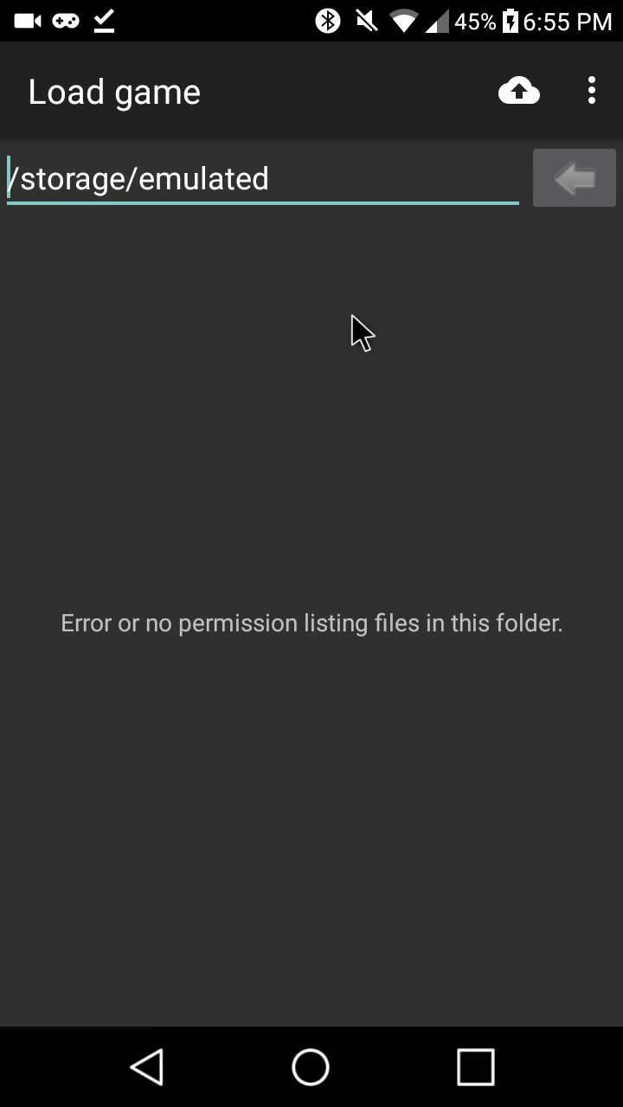
left_click(551, 182)
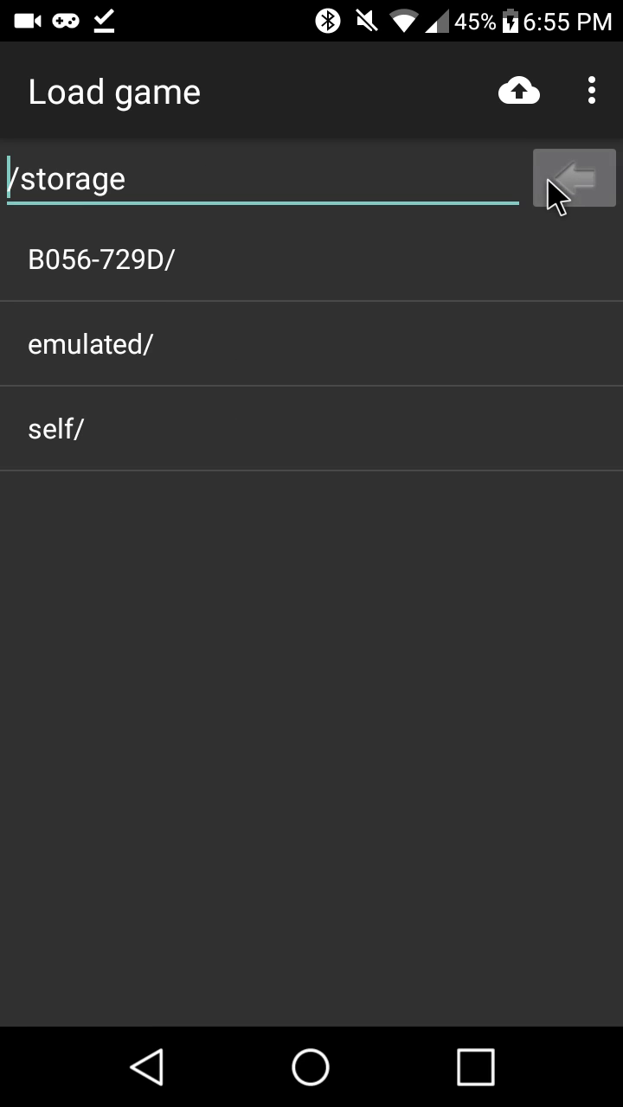
left_click(96, 427)
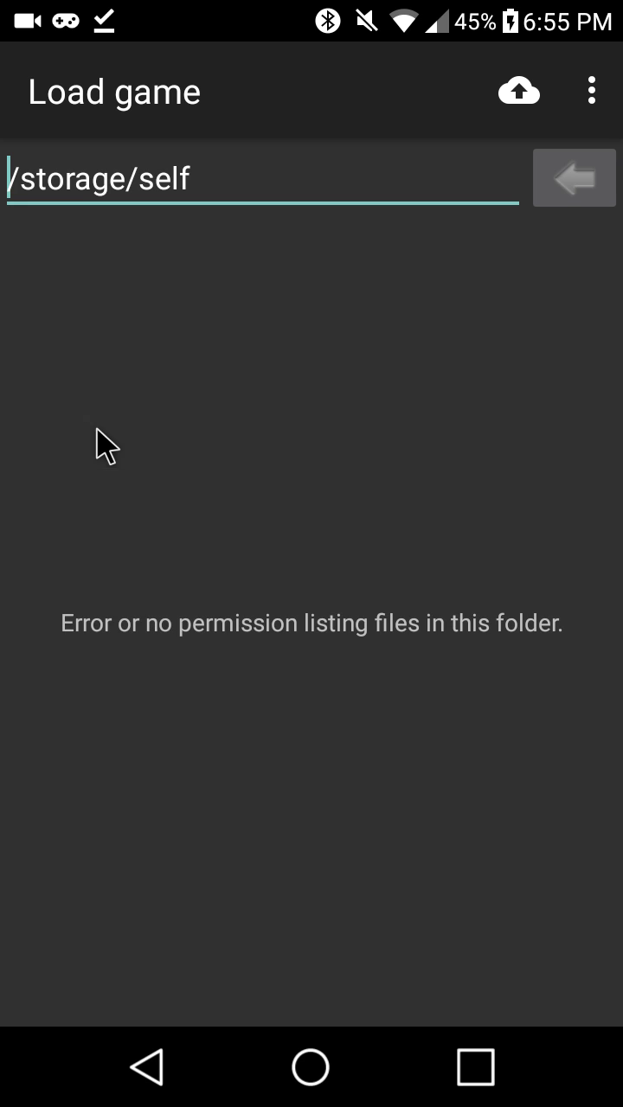
left_click(589, 189)
Open the B056-729D storage folder and look through its subfolders
left_click(165, 277)
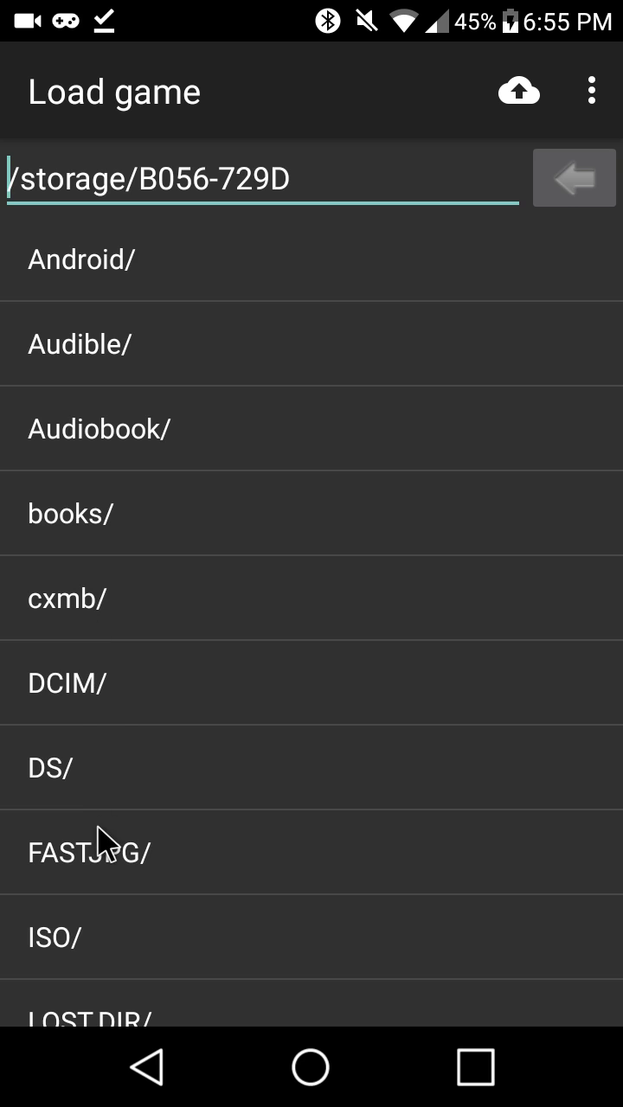
scroll(97, 824, "down", 10)
scroll(100, 810, "up", 10)
left_click(609, 182)
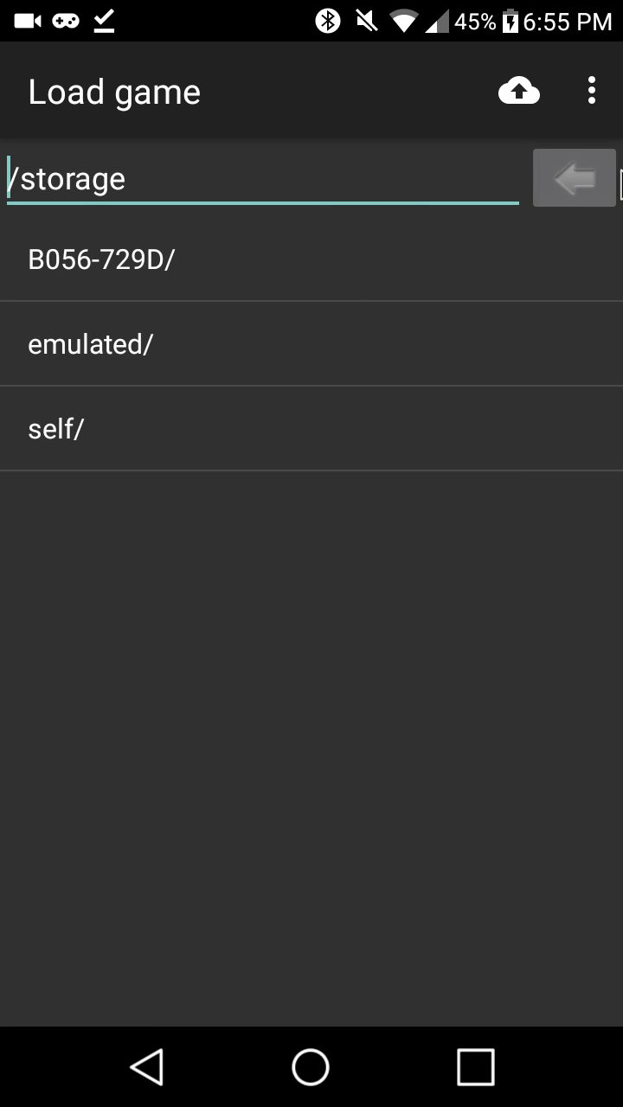
left_click(313, 235)
scroll(303, 415, "down", 5)
scroll(301, 435, "down", 5)
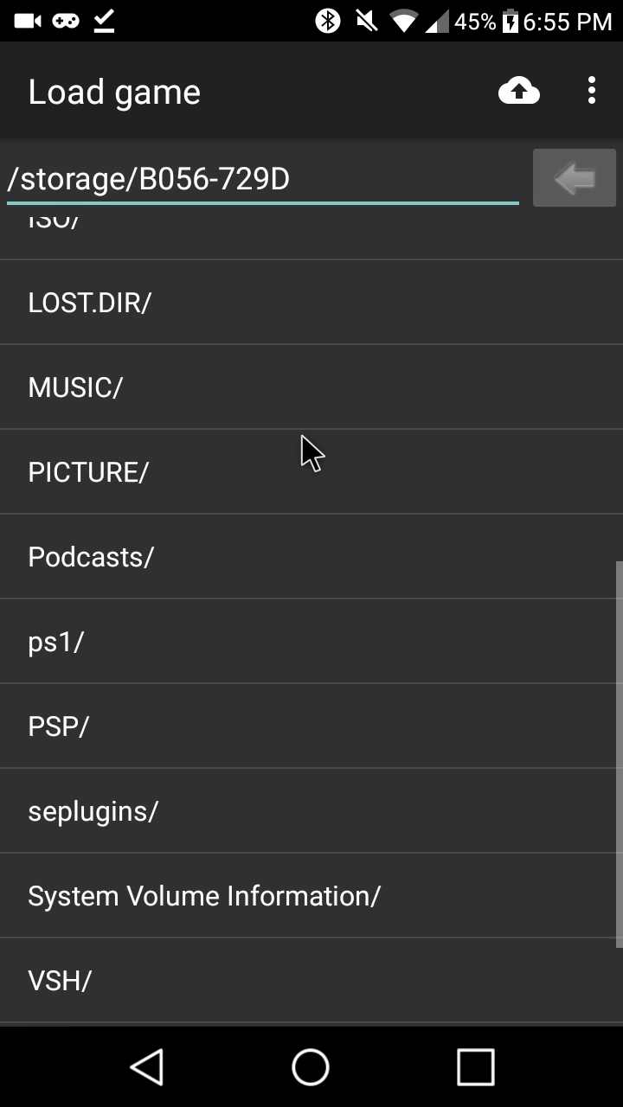
scroll(327, 415, "up", 5)
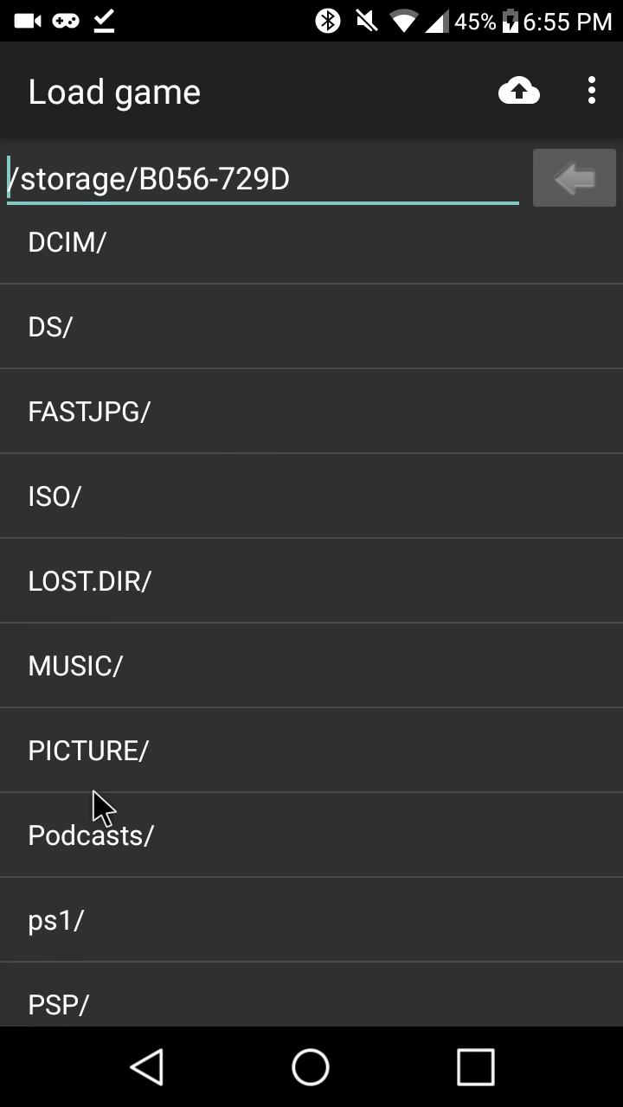
Open the PSP/GAME/gpSP-J/roms folder and load Full Metal Alchemist Stray Rondo eng002.gba
left_click(53, 980)
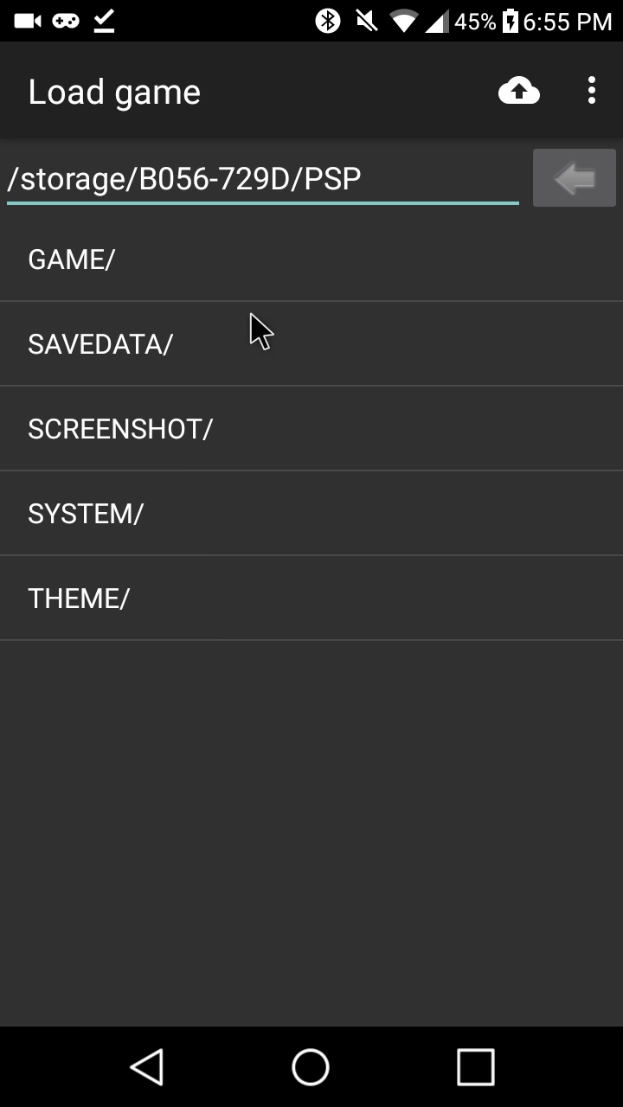
left_click(169, 265)
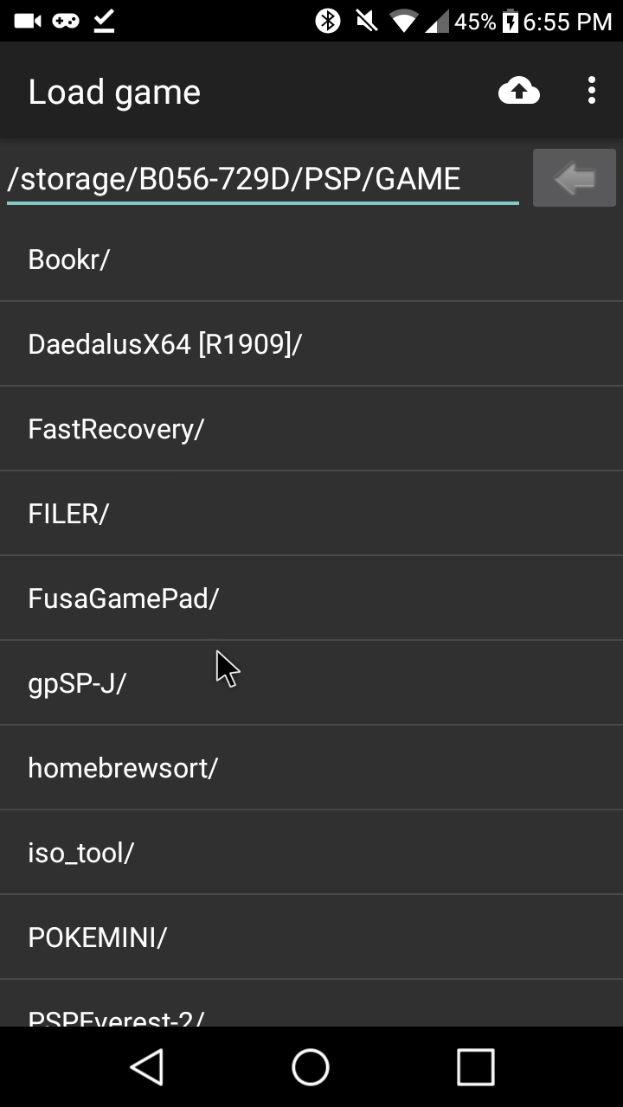
scroll(170, 714, "down", 3)
scroll(139, 779, "down", 3)
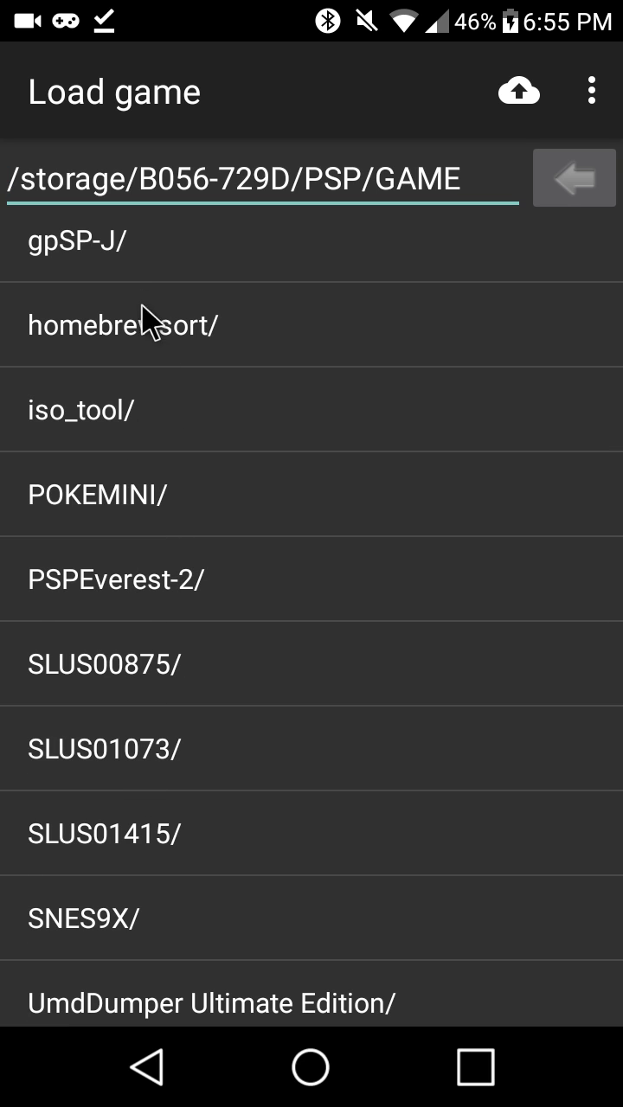
left_click(141, 260)
left_click(131, 317)
scroll(239, 643, "down", 4)
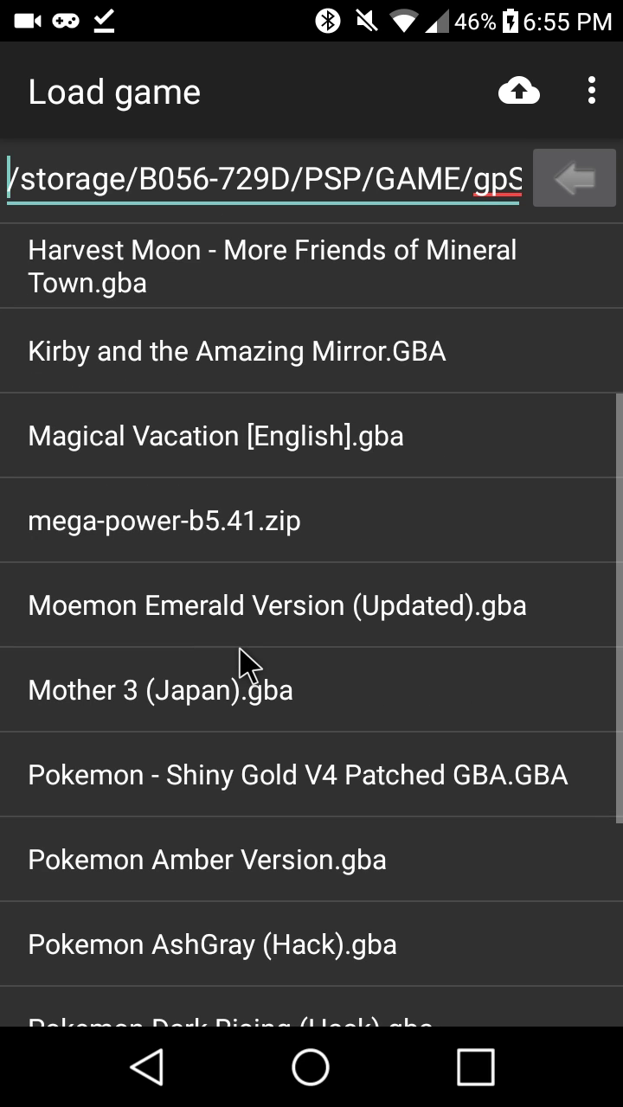
scroll(179, 749, "down", 4)
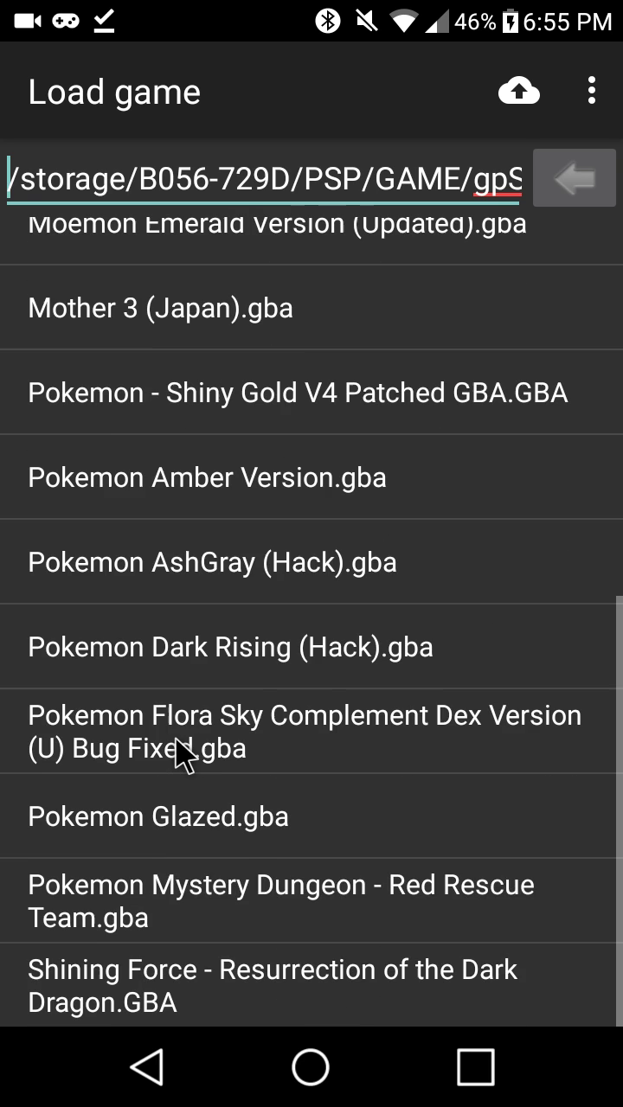
scroll(178, 753, "up", 7)
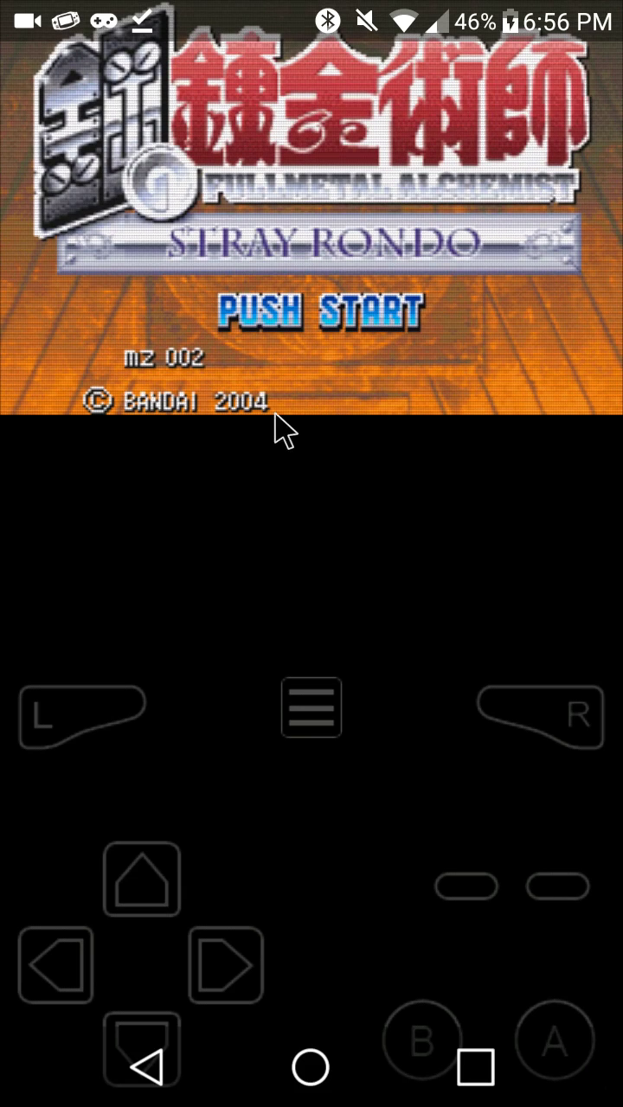
Close My Boy! and switch back to UniPatcher through the recent apps
left_click(475, 1069)
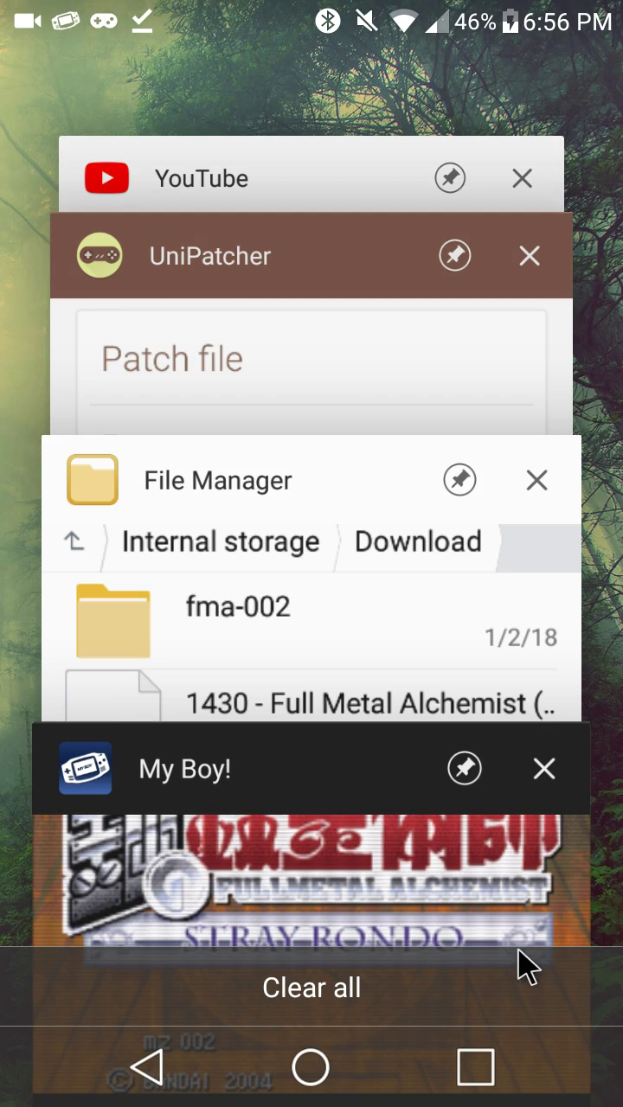
left_click(543, 770)
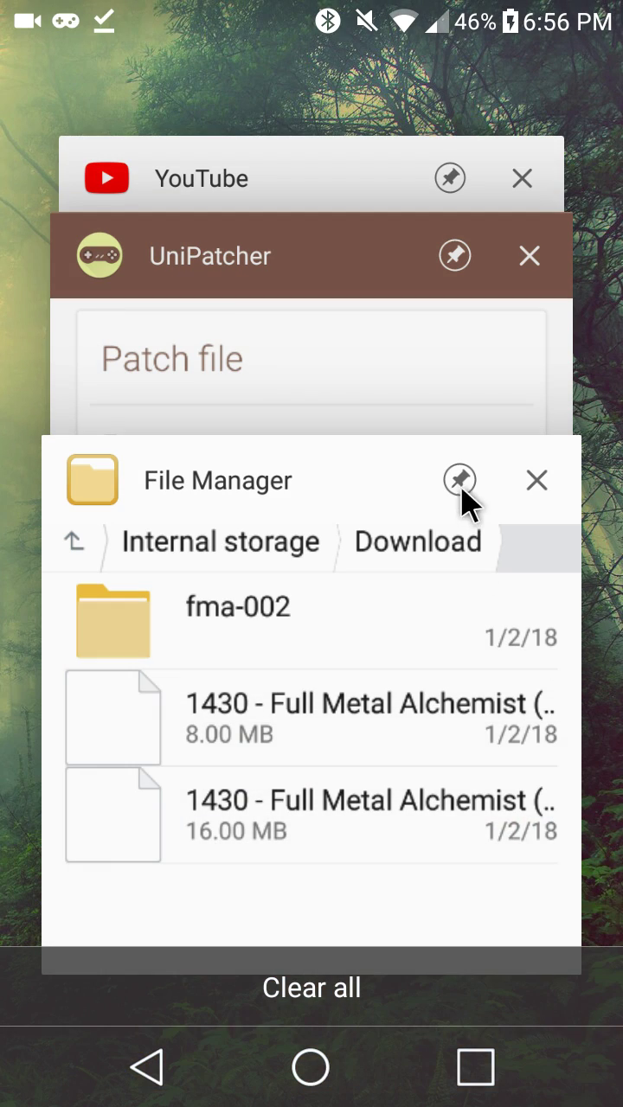
left_click(326, 342)
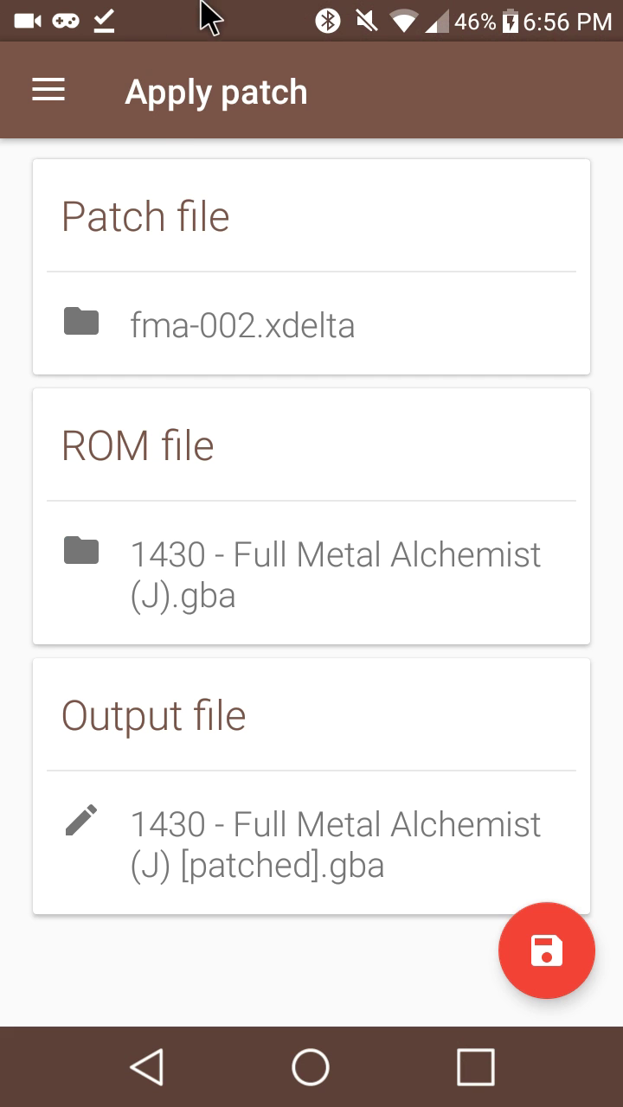
left_click_drag(203, 5, 388, 20)
left_click_drag(441, 20, 388, 48)
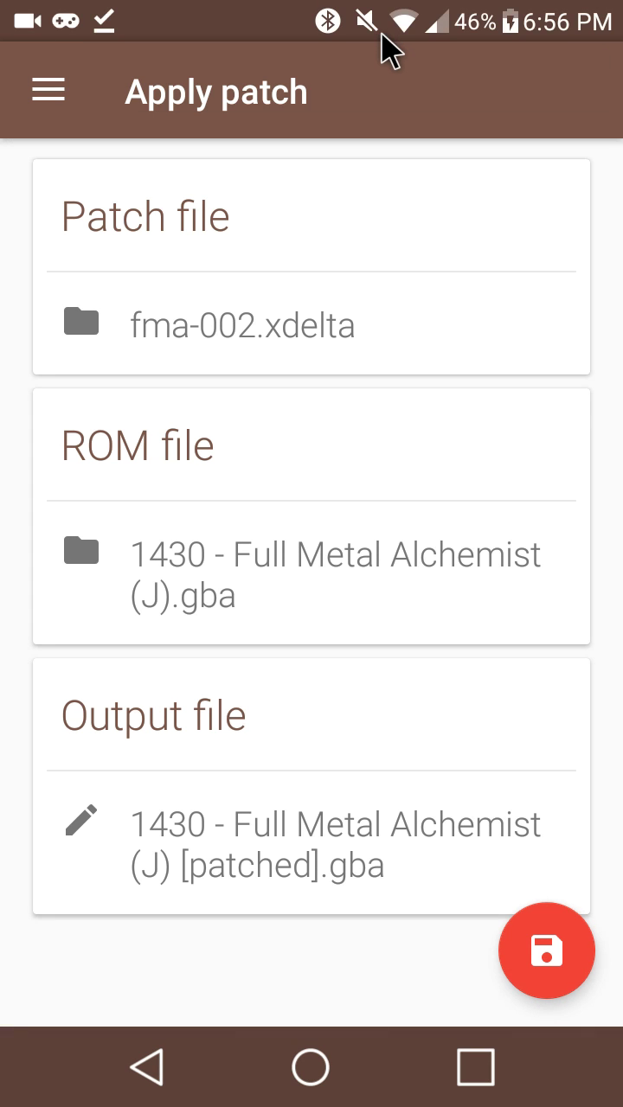